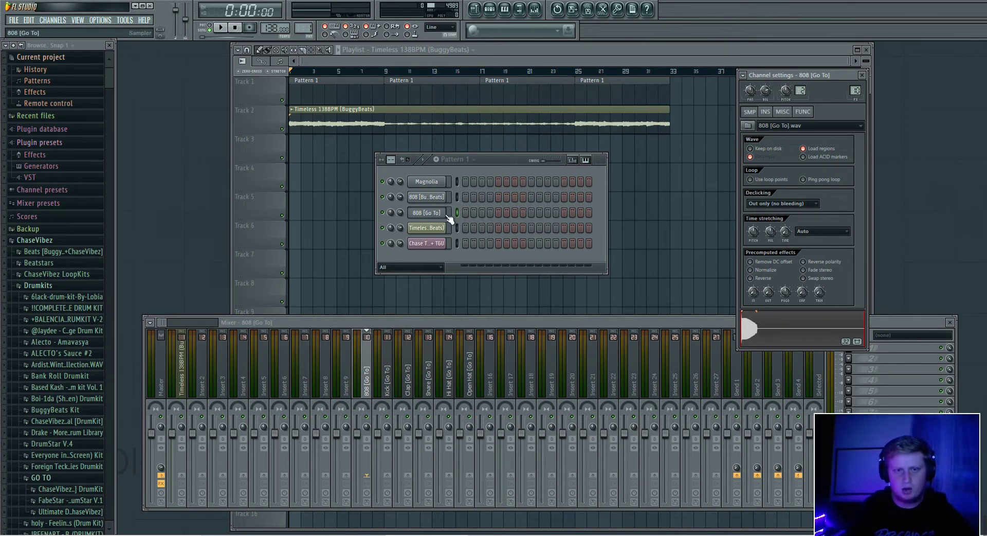
- Bring the playlist into view and open the channel settings of the Timeless 138BPM (BuggyBeats) audio clip
left_click(444, 214)
left_click(444, 213)
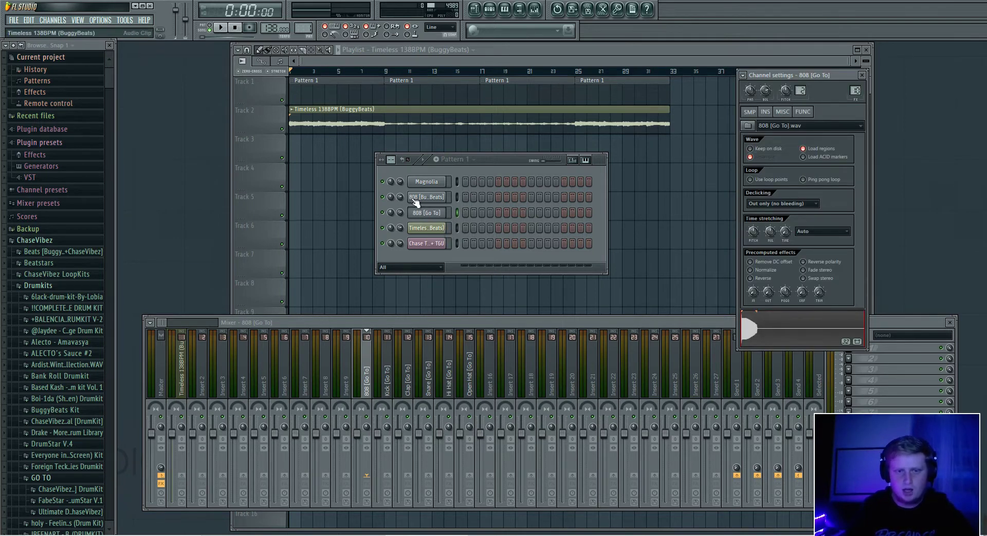
key("F5")
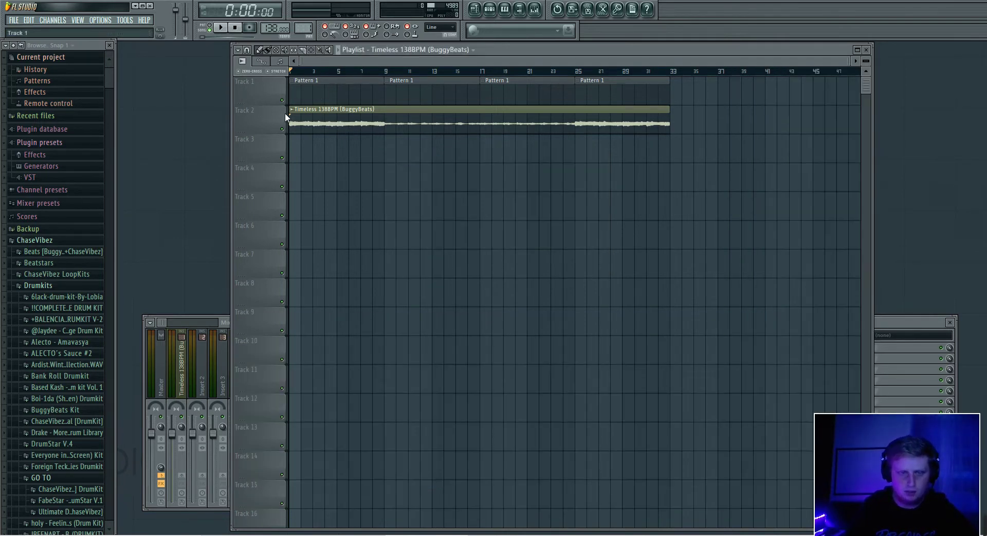
left_click(41, 477)
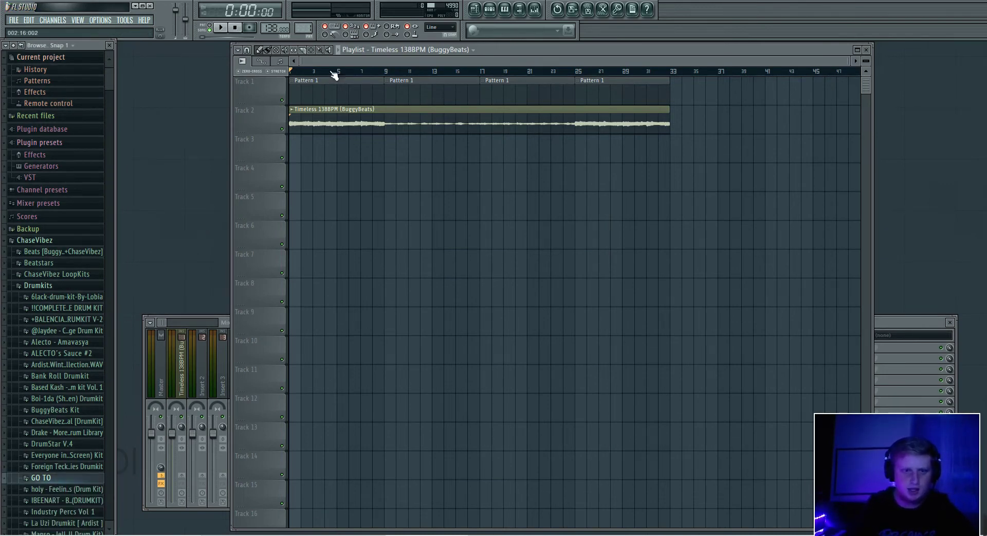
double_click(360, 124)
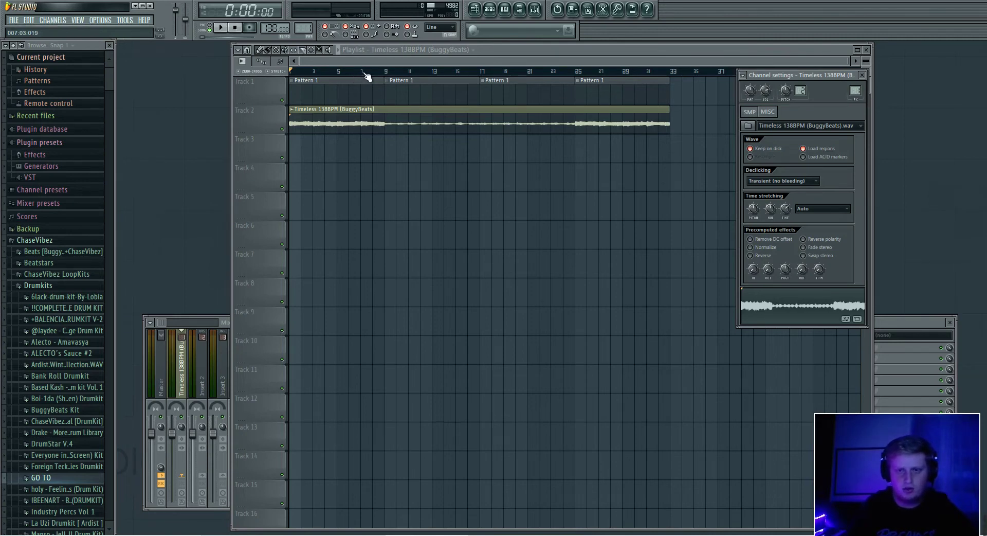
- Listen to the Timeless melody from the playlist, bring the channel rack into view and stop playback
key("space")
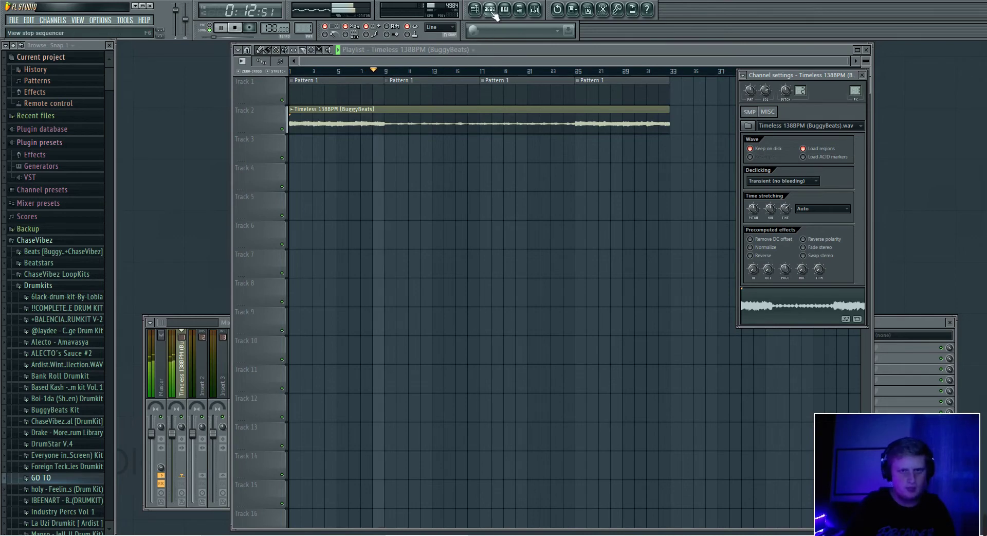
key("F6")
key("space")
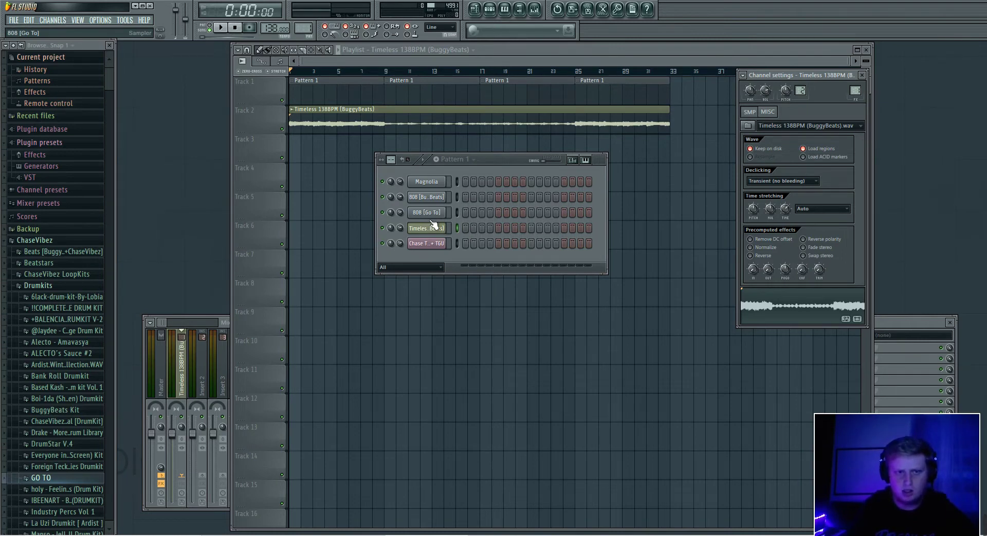
key("space")
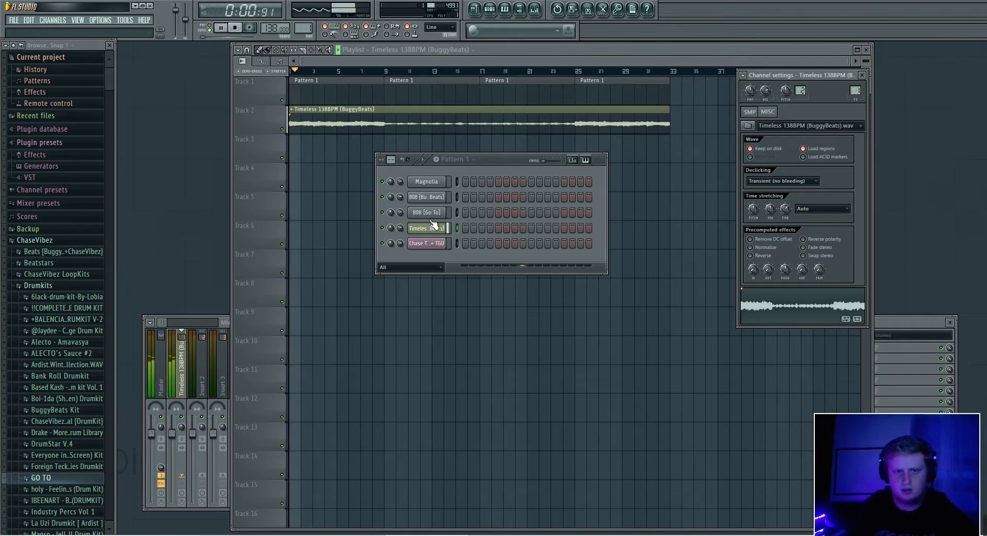
key("space")
- View the 808 [Go To] channel settings, then those of 808 [BuggyBeats], and audition the latter's sample
left_click(426, 212)
right_click(438, 221)
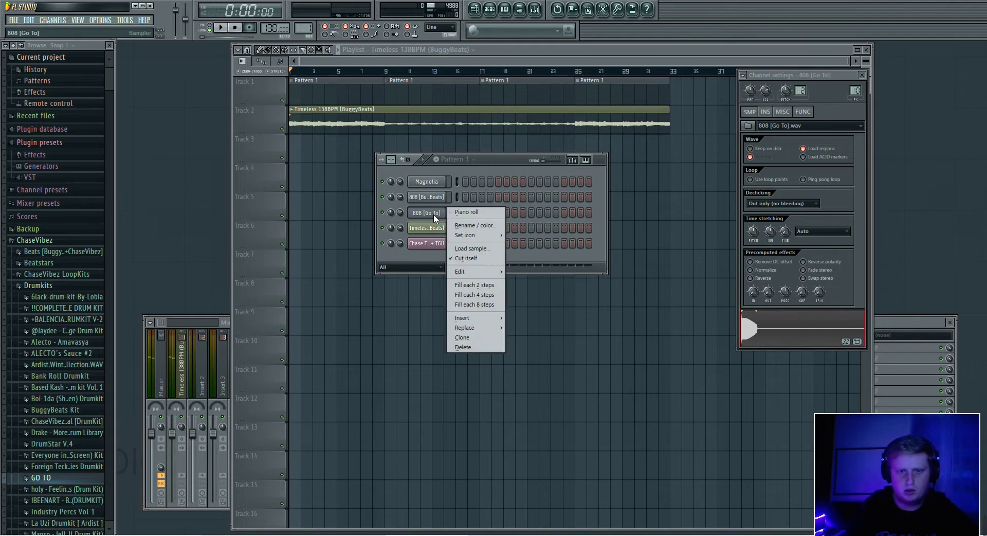
left_click(423, 218)
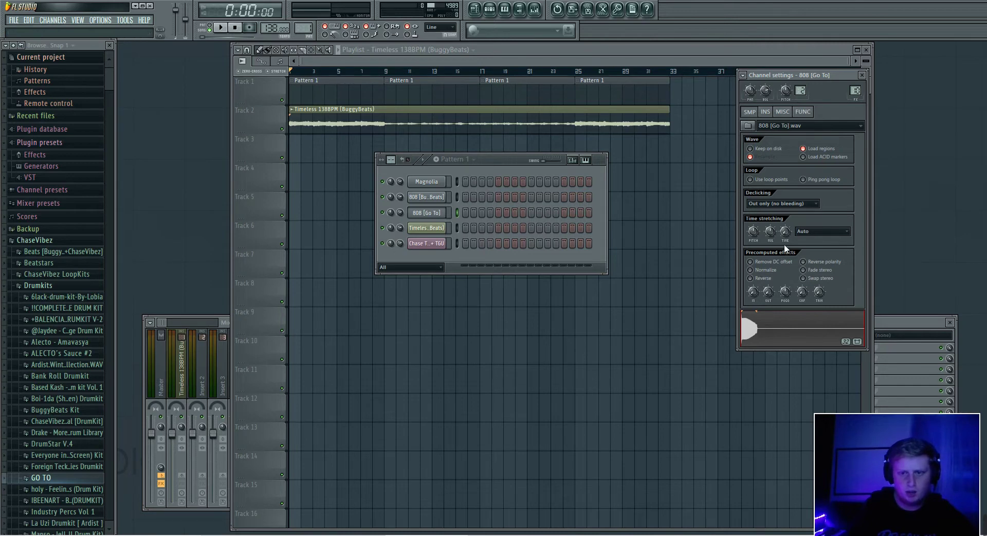
left_click(422, 200)
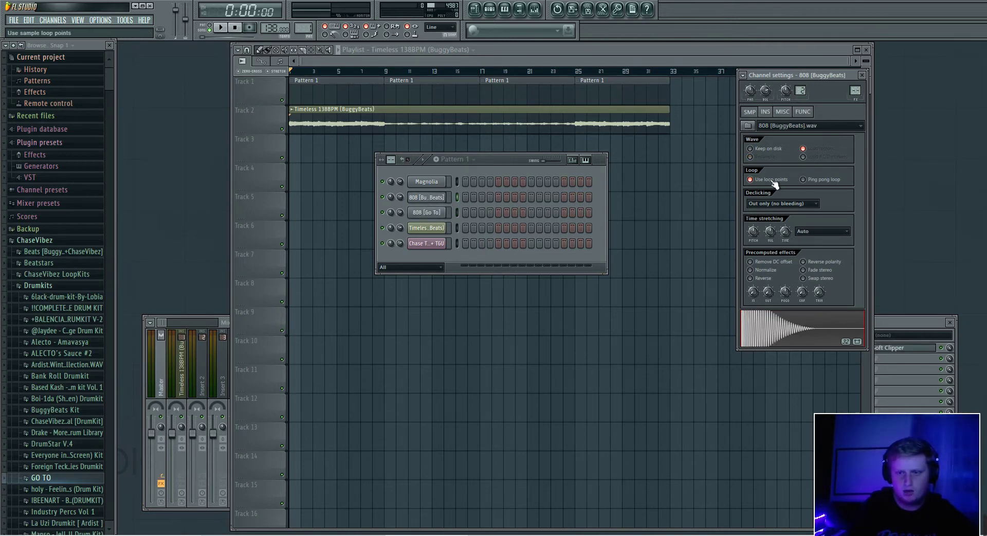
left_click(796, 337)
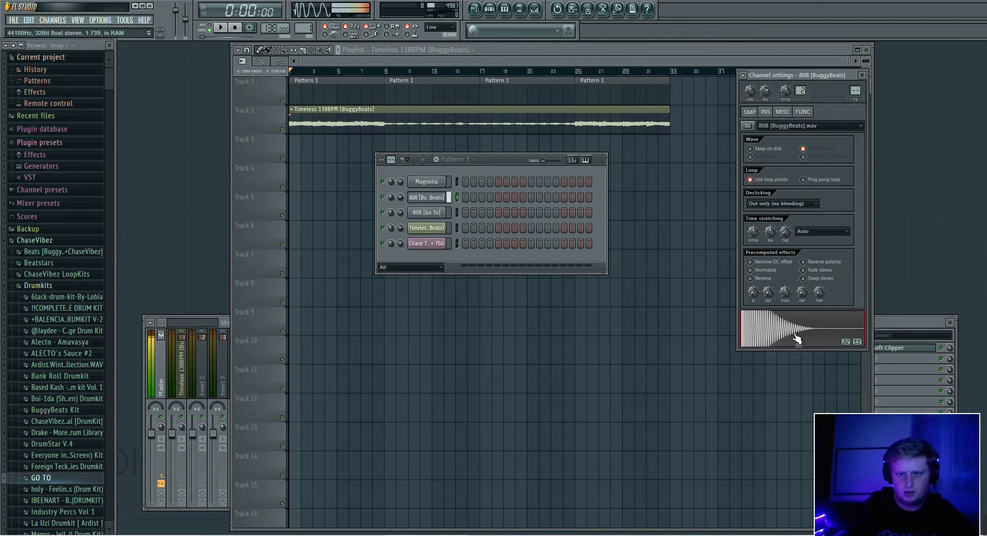
- Open the piano roll of the 808 [BuggyBeats] channel and audition the G#5, A#5 and B4 keys, leaving the roll empty
right_click(431, 200)
left_click(463, 195)
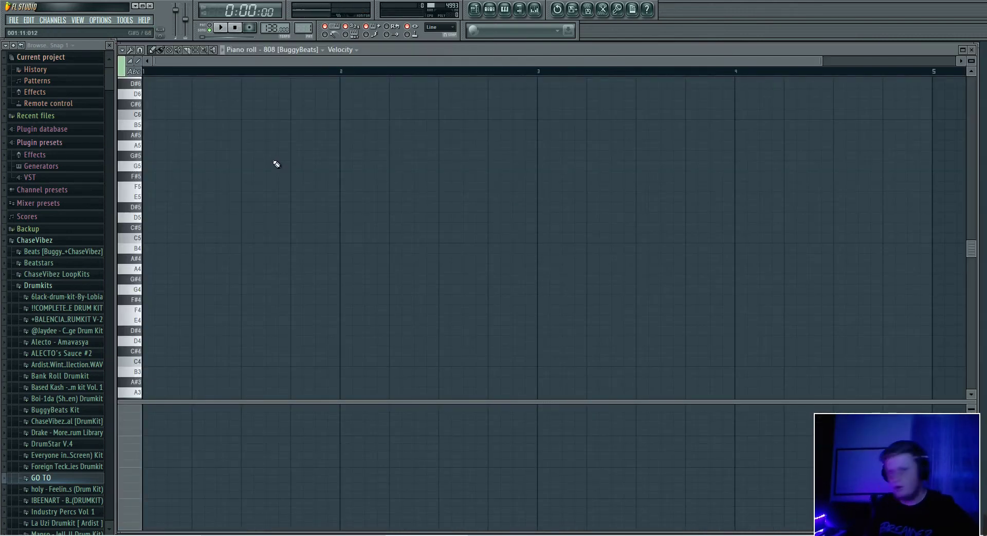
left_click(628, 115)
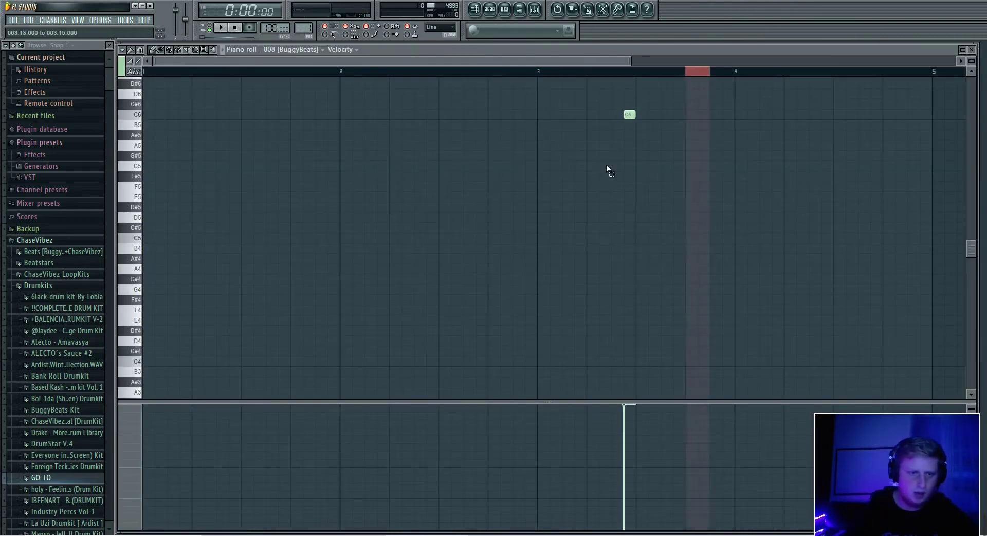
right_click(628, 114)
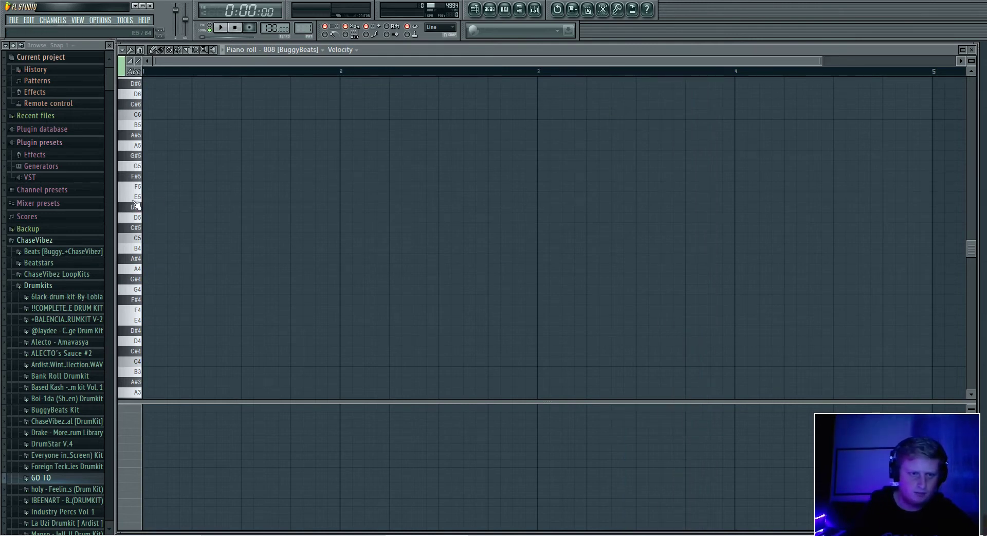
left_click(131, 157)
left_click(131, 135)
left_click(125, 248)
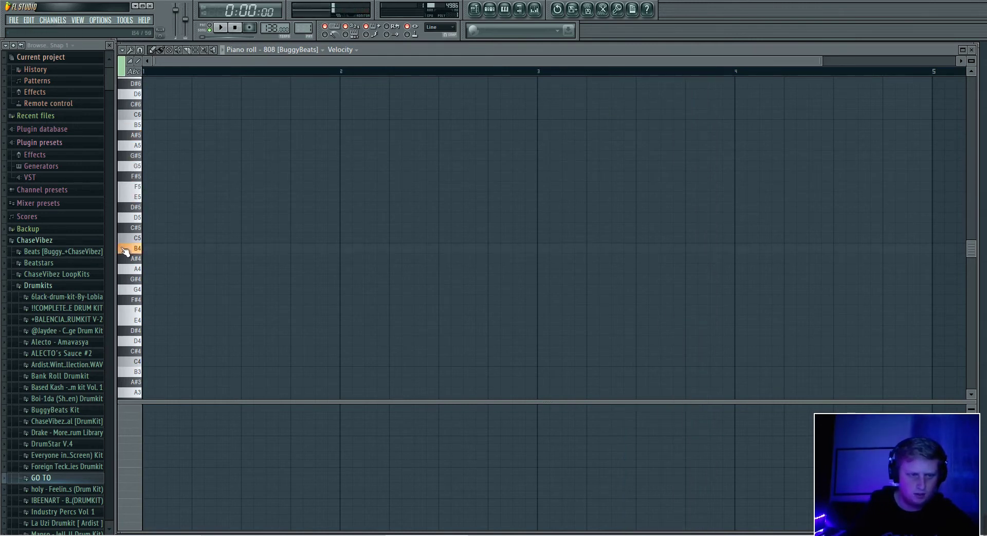
- Turn off loop points for the 808 [BuggyBeats] sample and audition several of its piano roll keys
left_click(489, 8)
left_click(426, 196)
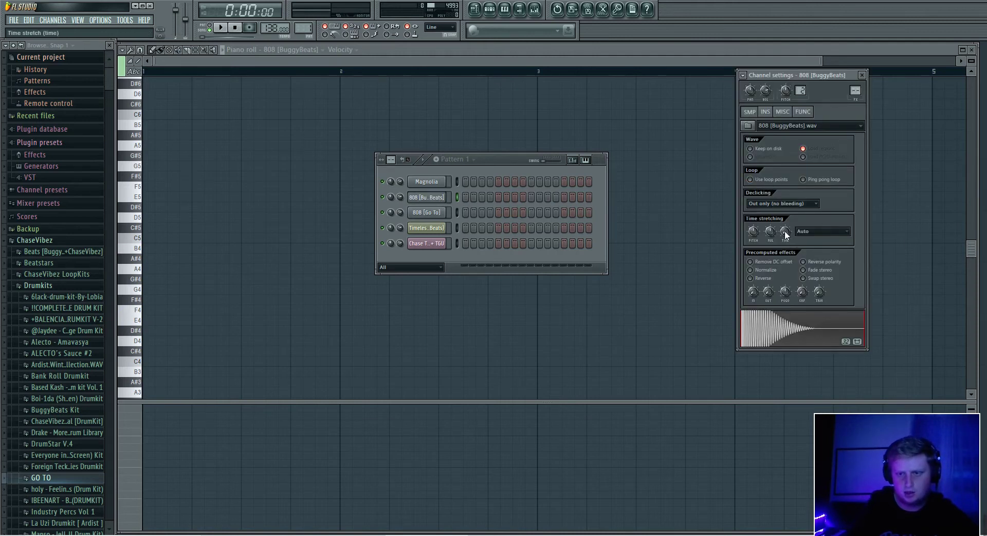
left_click(128, 239)
left_click(128, 192)
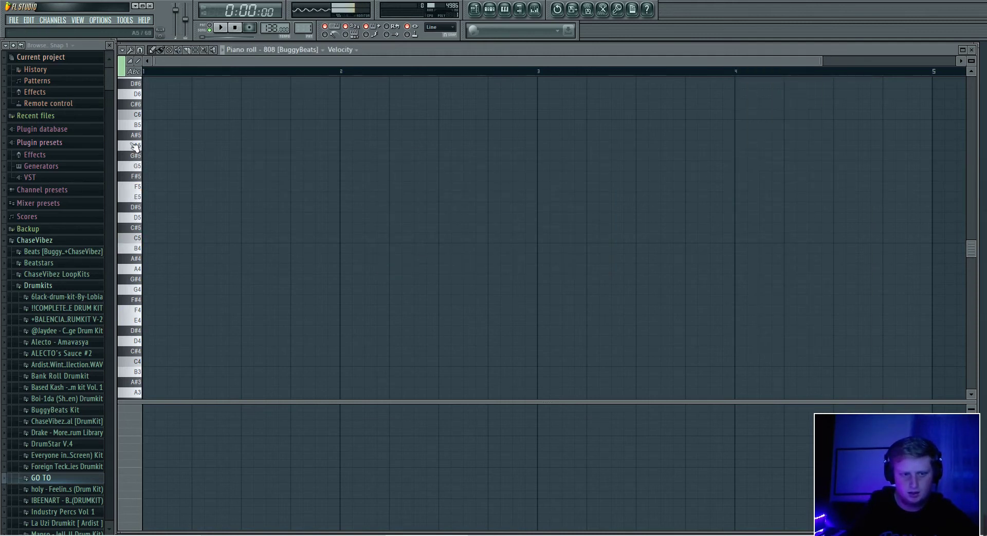
left_click(128, 126)
- Audition the Magnolia channel and open its sample for editing in Edison
key("F6")
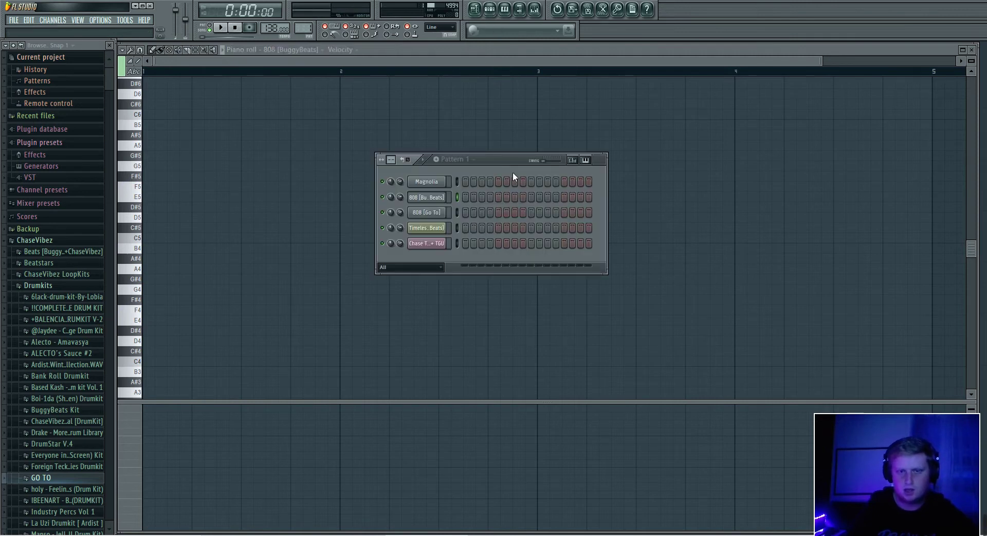
left_click(436, 183)
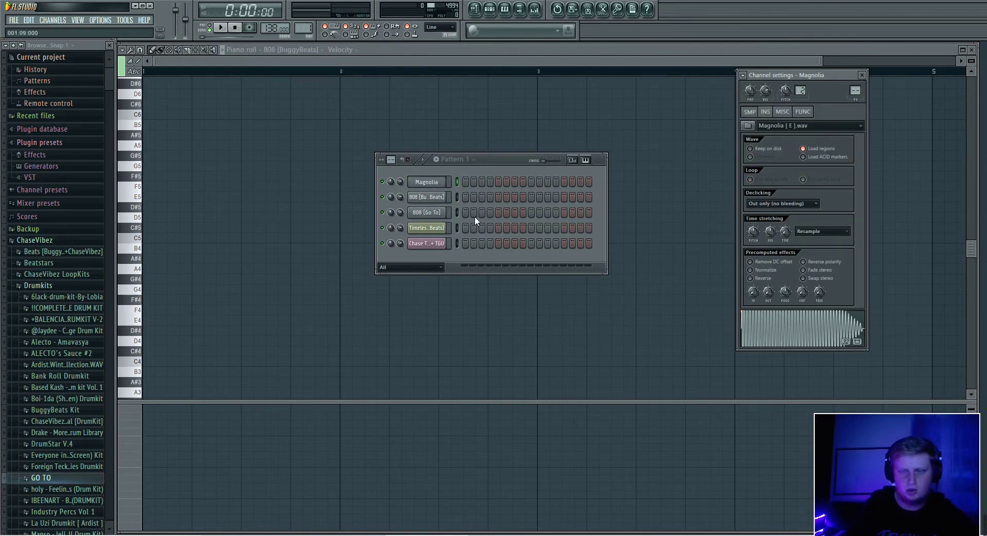
left_click(426, 181)
left_click(427, 182)
right_click(806, 330)
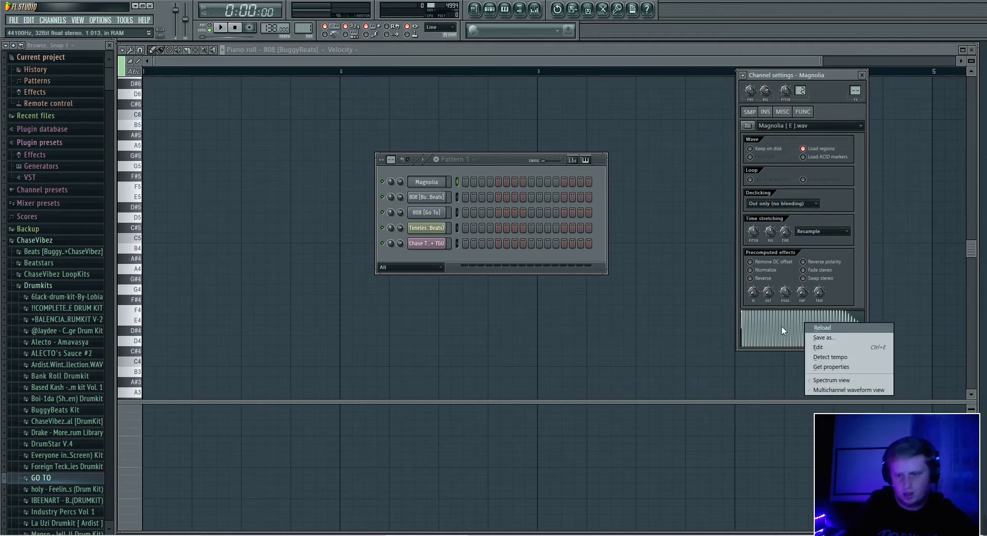
right_click(782, 319)
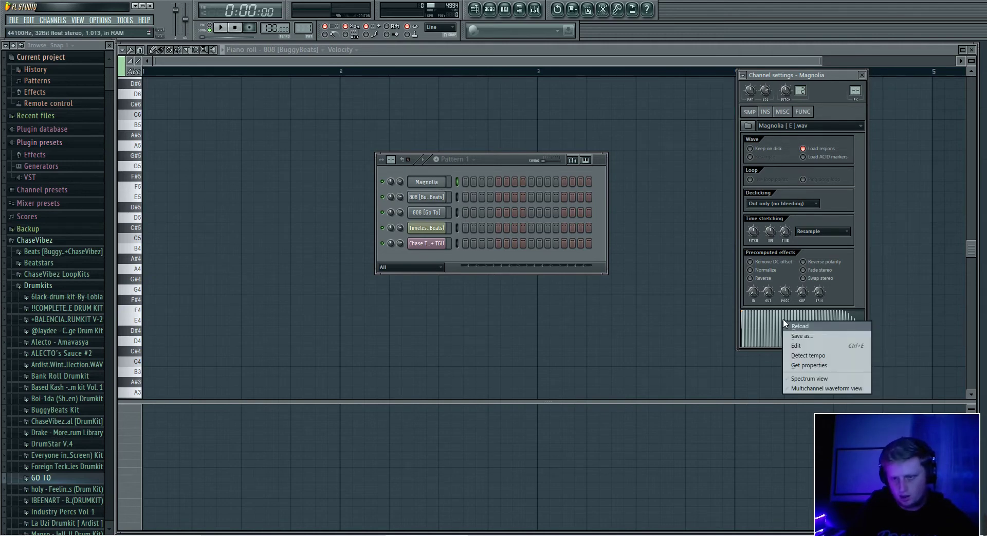
left_click(798, 345)
- Detect the pitch regions of the Magnolia sample in Edison
left_click(330, 218)
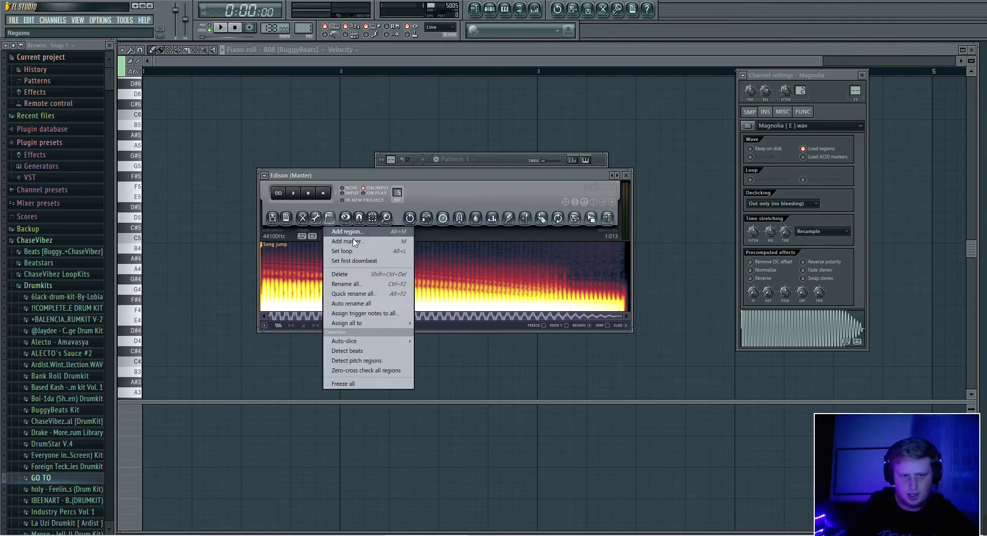
left_click(331, 220)
left_click(330, 221)
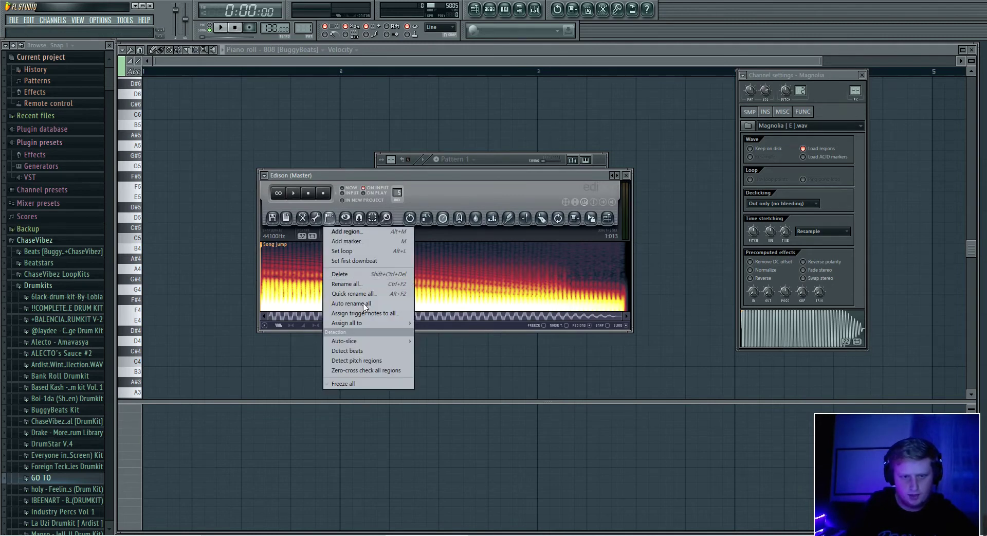
left_click(374, 362)
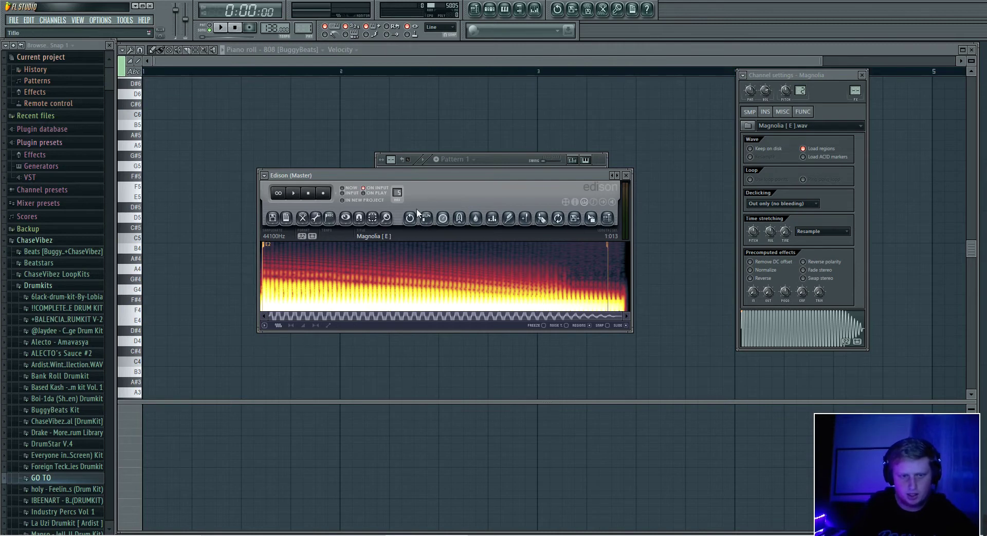
- Set the root note of the Magnolia channel to E5 in its instrument settings
left_click(482, 160)
left_click(437, 185)
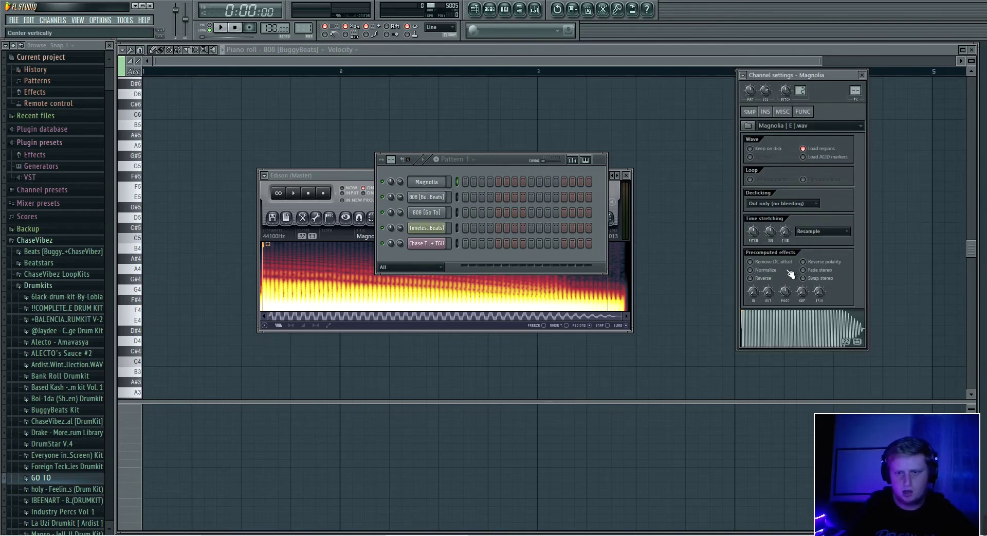
left_click(768, 114)
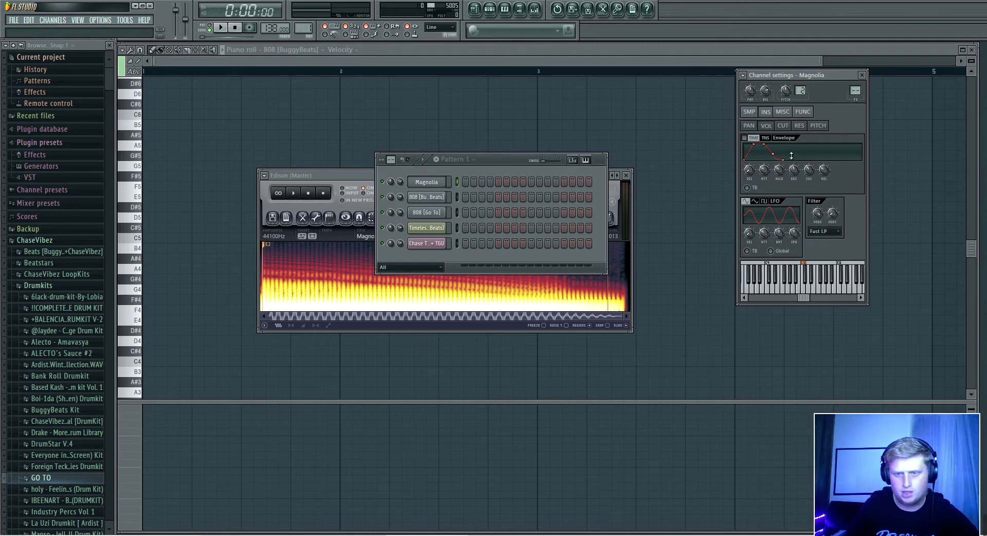
left_click(814, 288)
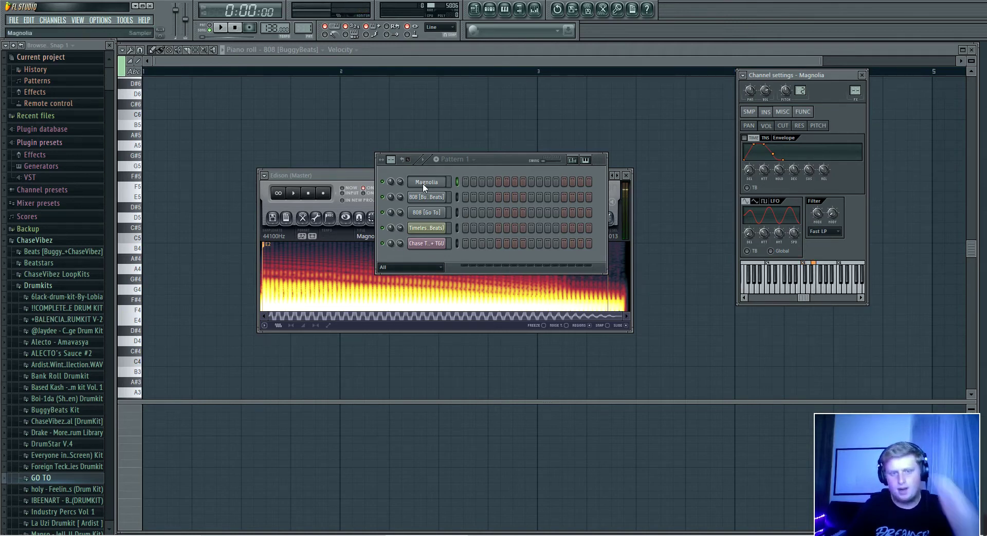
- Audition the retuned Magnolia channel, open its piano roll and play the C5 key
right_click(438, 183)
left_click(440, 184)
left_click(441, 185)
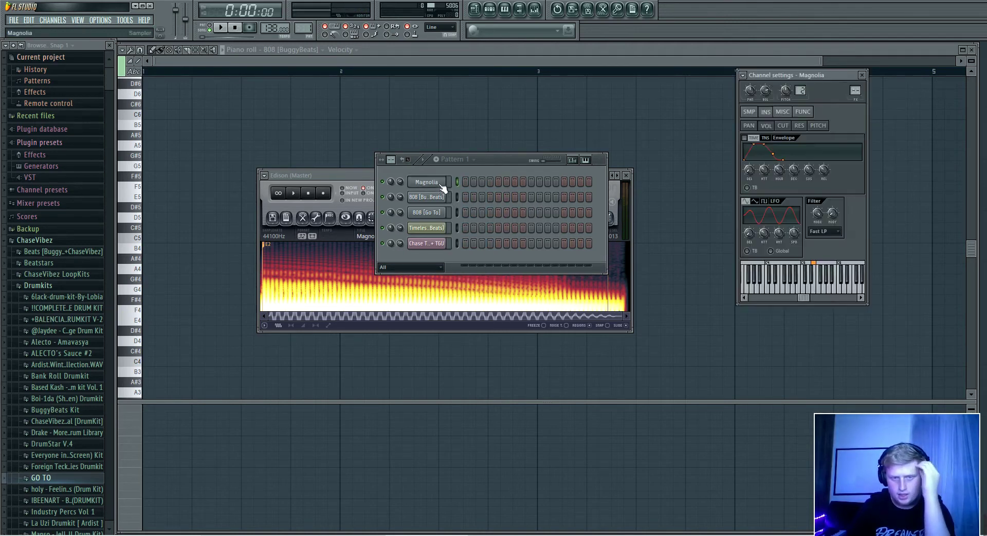
right_click(450, 182)
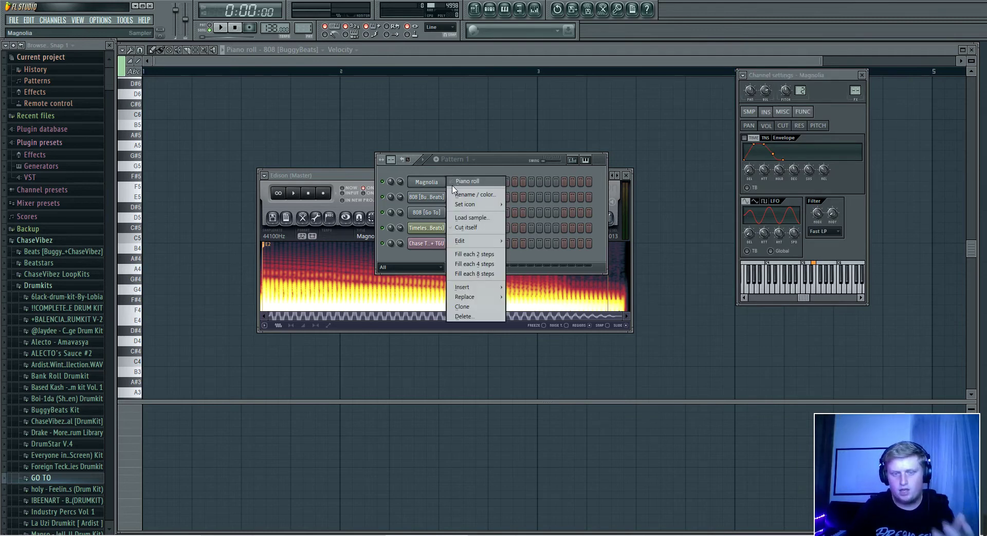
left_click(465, 182)
left_click(135, 237)
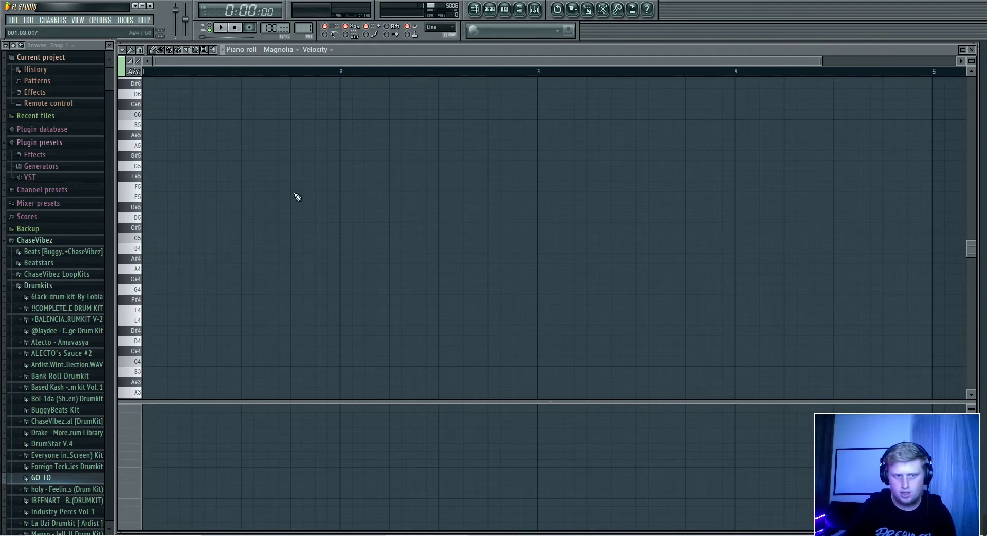
- Open the sample of the Timeless melody channel for editing in Edison
left_click(490, 9)
left_click(443, 212)
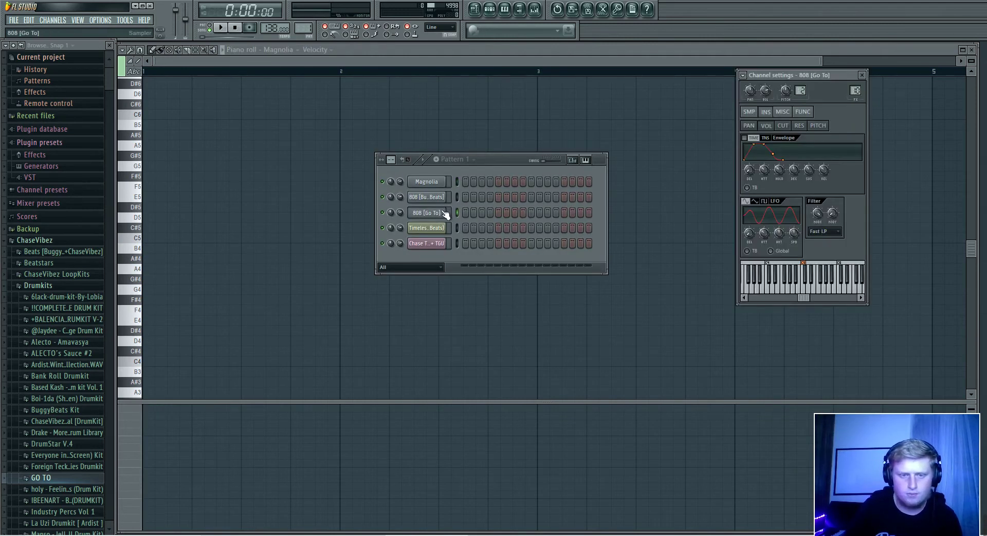
left_click(437, 229)
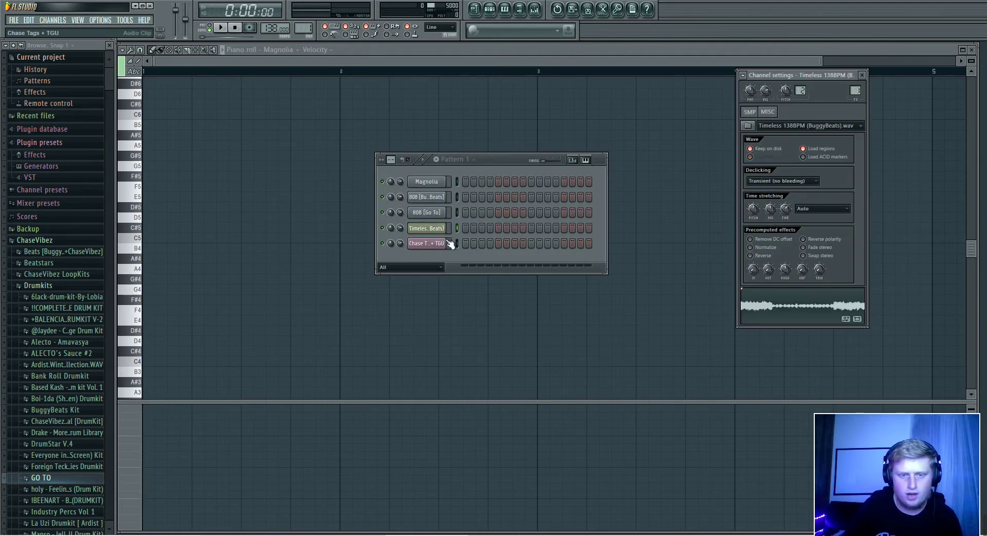
right_click(785, 306)
right_click(426, 197)
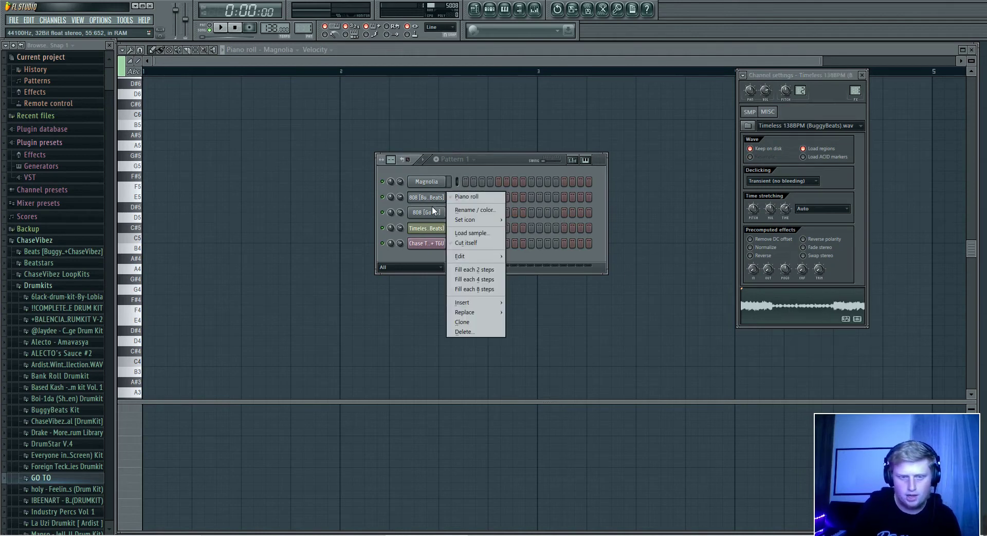
right_click(430, 212)
left_click(426, 228)
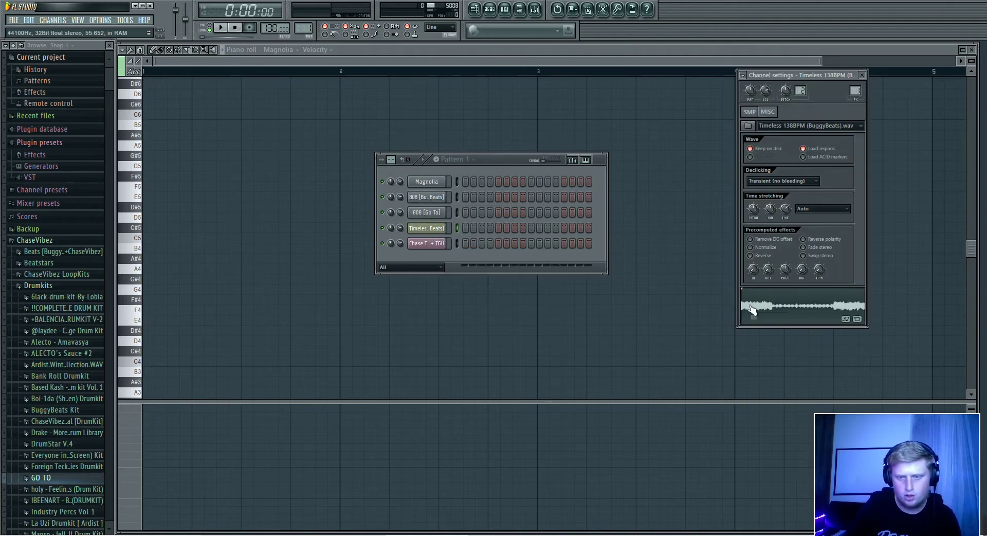
right_click(800, 306)
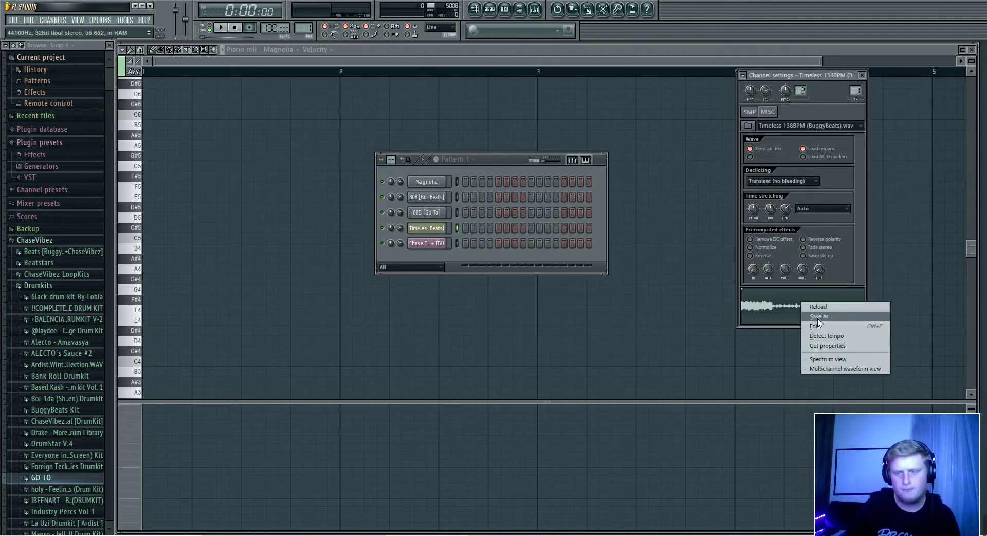
left_click(818, 324)
- Detect the pitch regions of the Timeless melody in Edison and examine the note labels along the sample
left_click(329, 218)
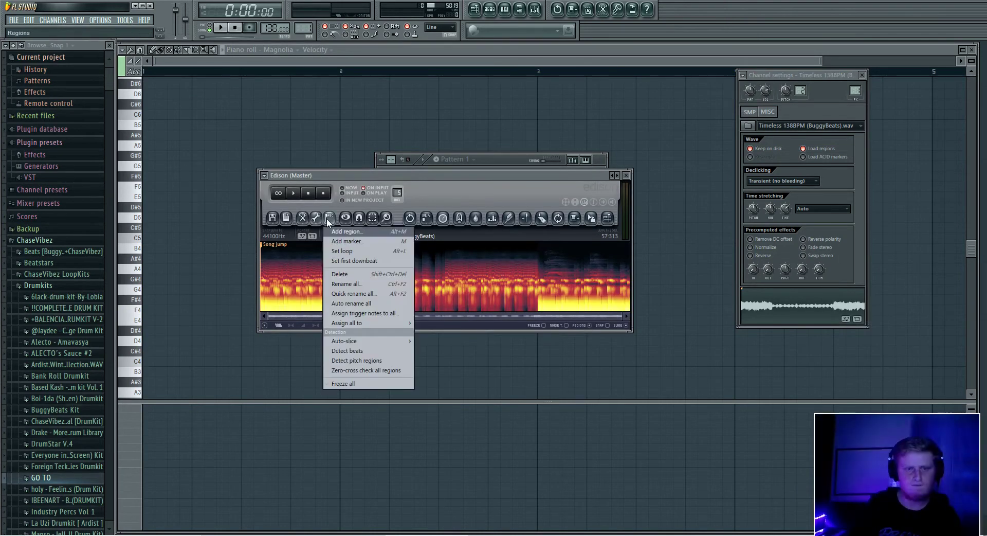
left_click(393, 361)
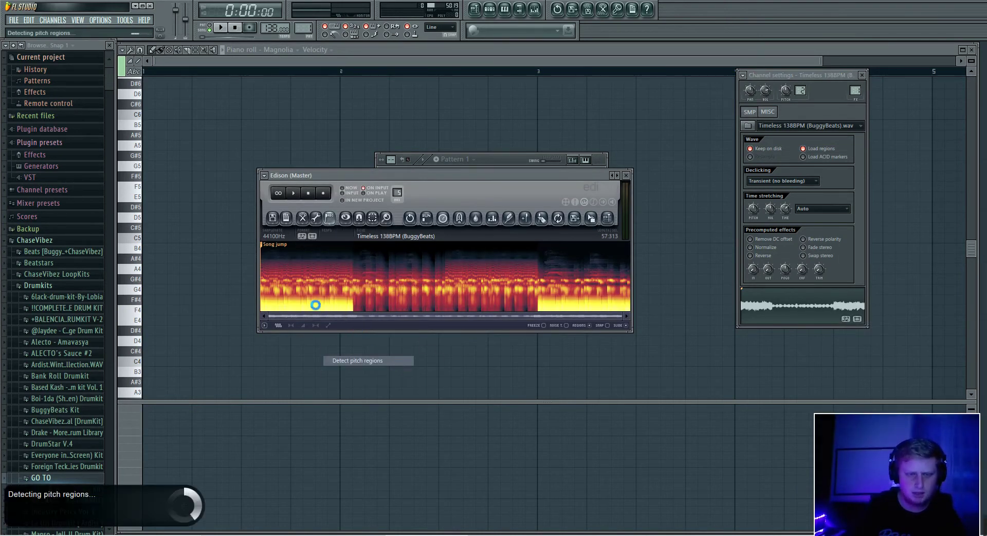
scroll(277, 304, "up", 3)
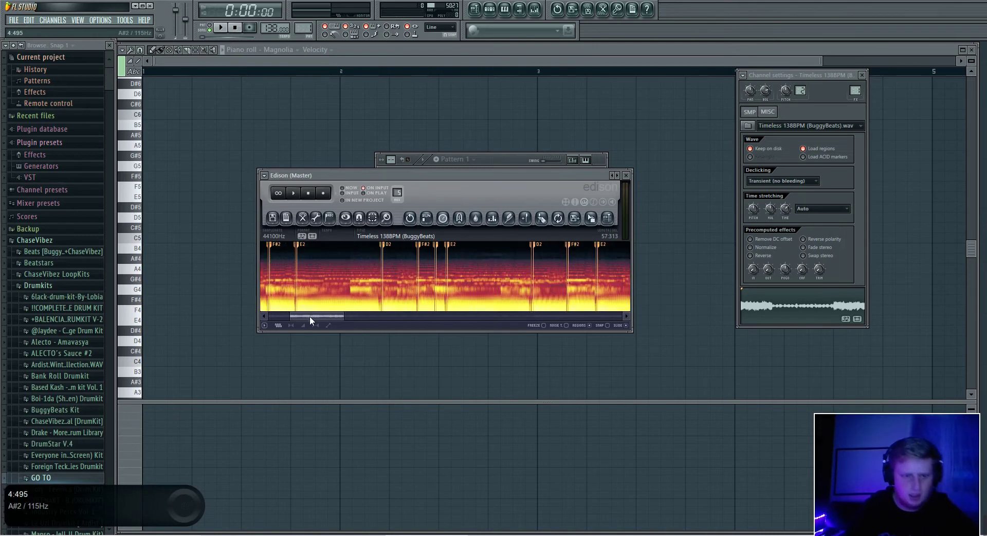
scroll(279, 298, "down", 3)
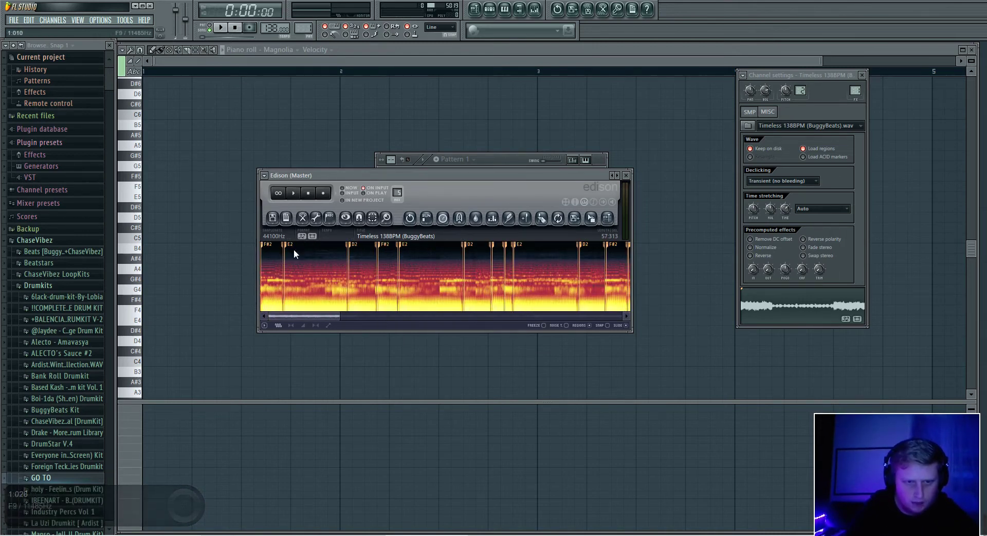
- Try F#5 and E5 test notes at the start of the 808 [Go To] piano roll and remove them again
left_click(479, 170)
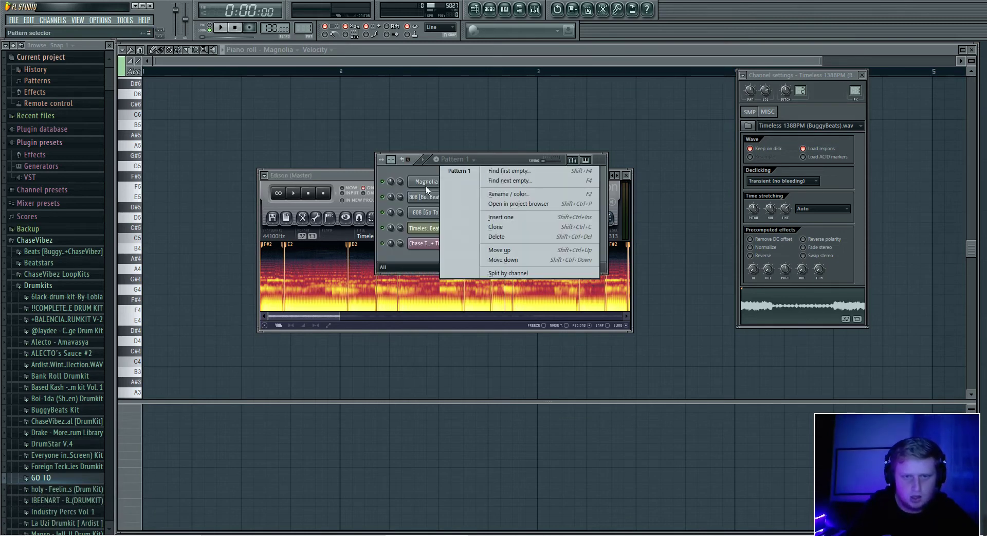
key("Escape")
right_click(442, 208)
left_click(463, 212)
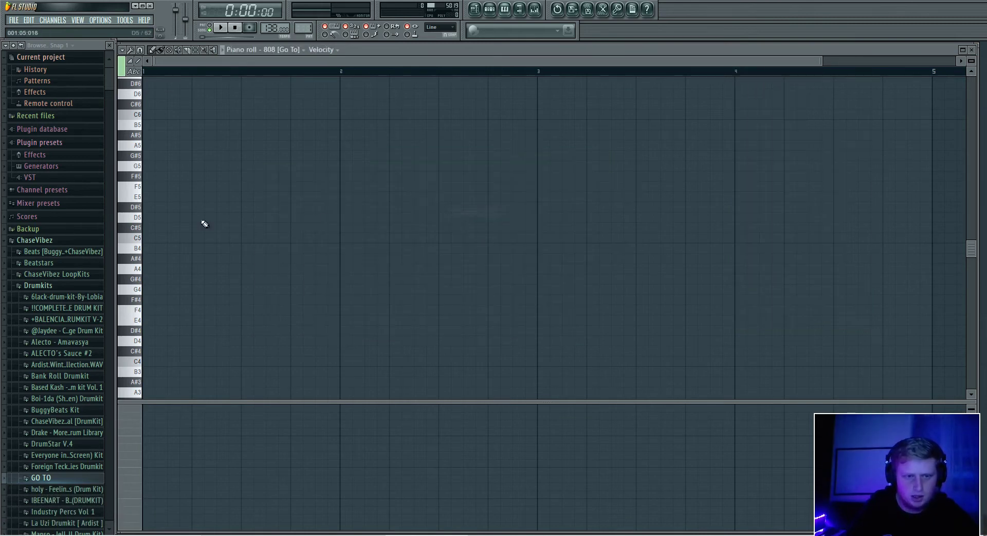
left_click(163, 181)
key("space")
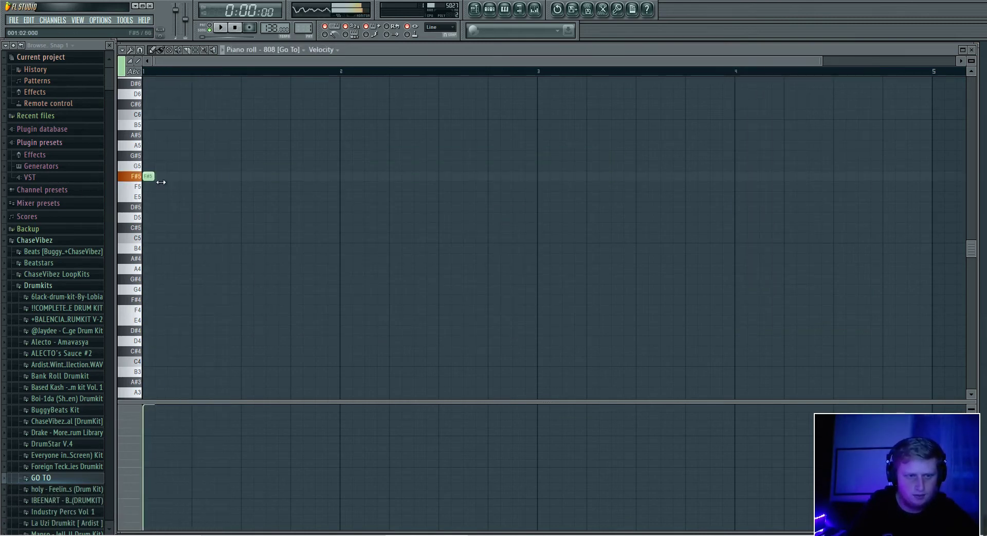
left_click_drag(161, 182, 150, 197)
right_click(148, 196)
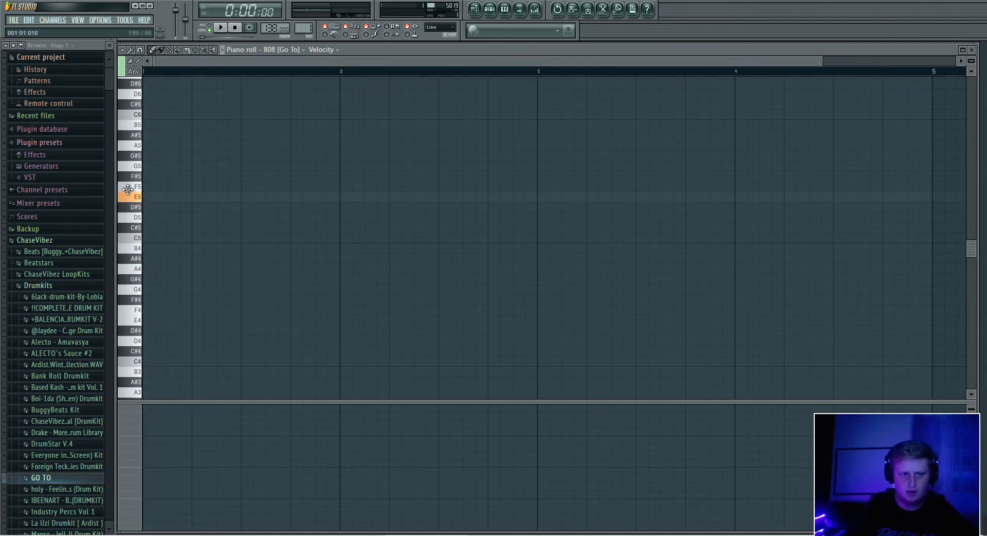
- Cut all notes of the 808 [Go To] channel from Pattern 1
left_click(491, 11)
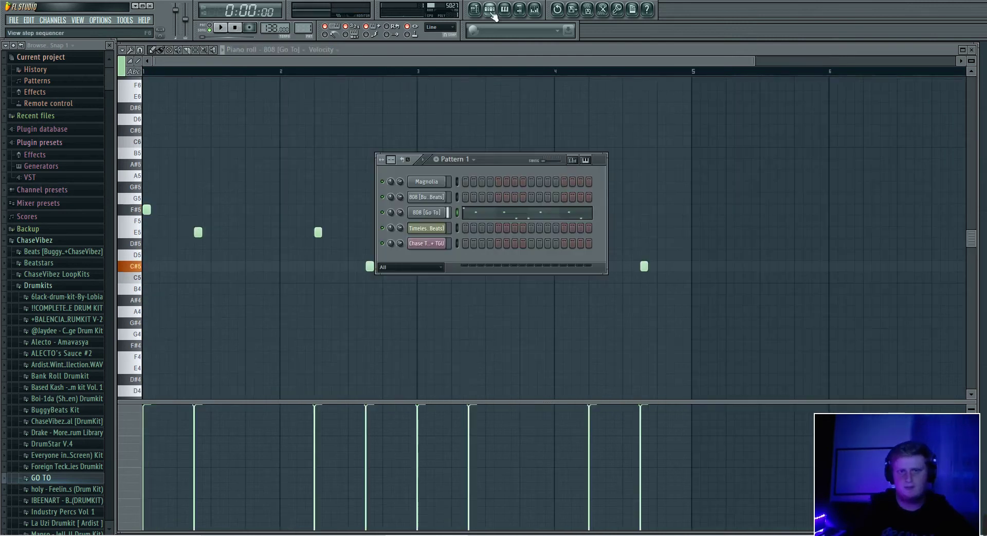
right_click(442, 208)
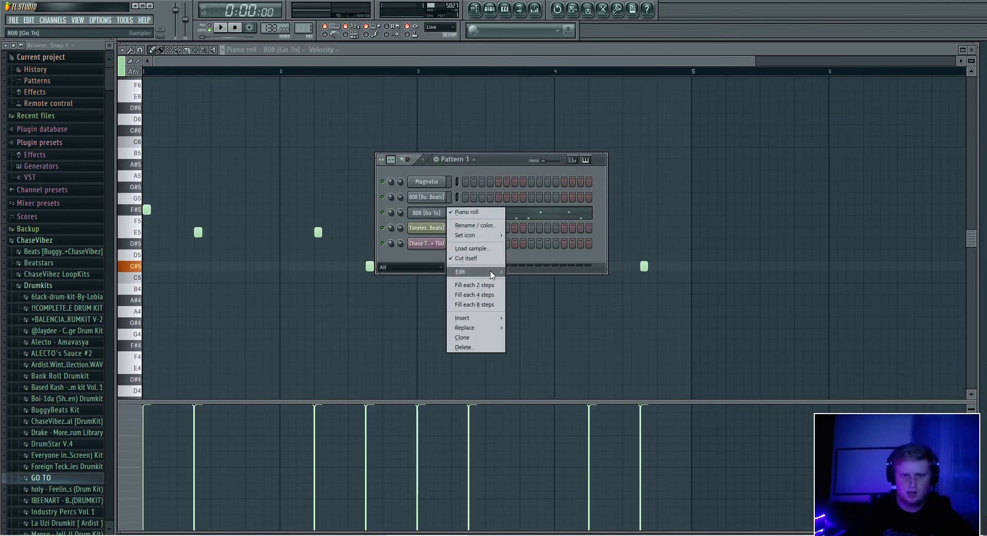
left_click(553, 283)
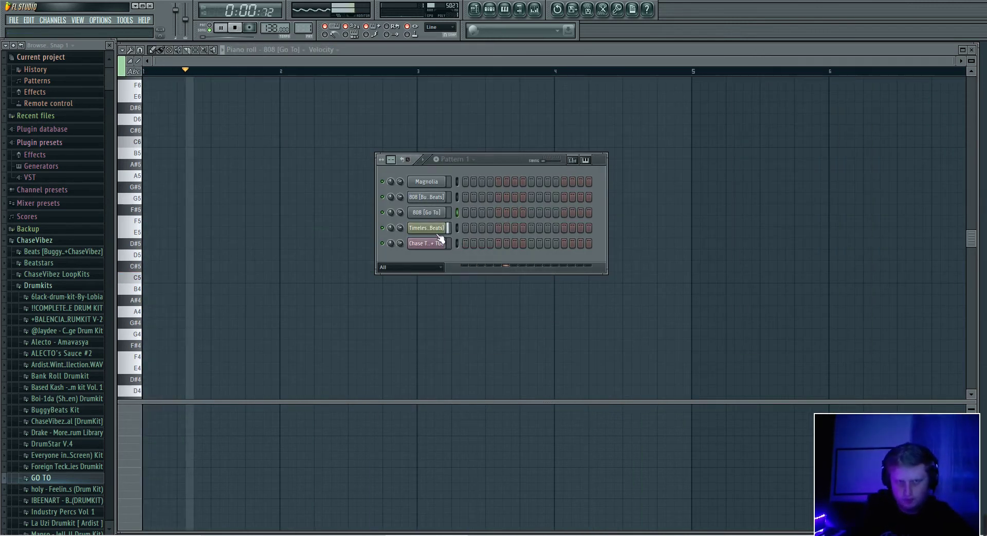
- Place an F#7 note at the start of bar 1 and an E7 note in bar 1 for 808 [Go To], and play the pattern
left_click(138, 220)
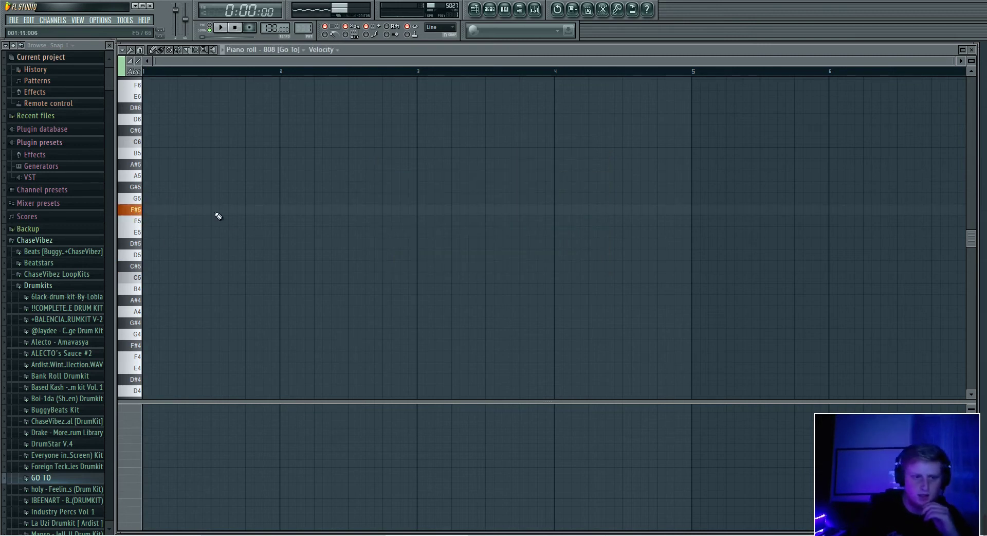
left_click(490, 9)
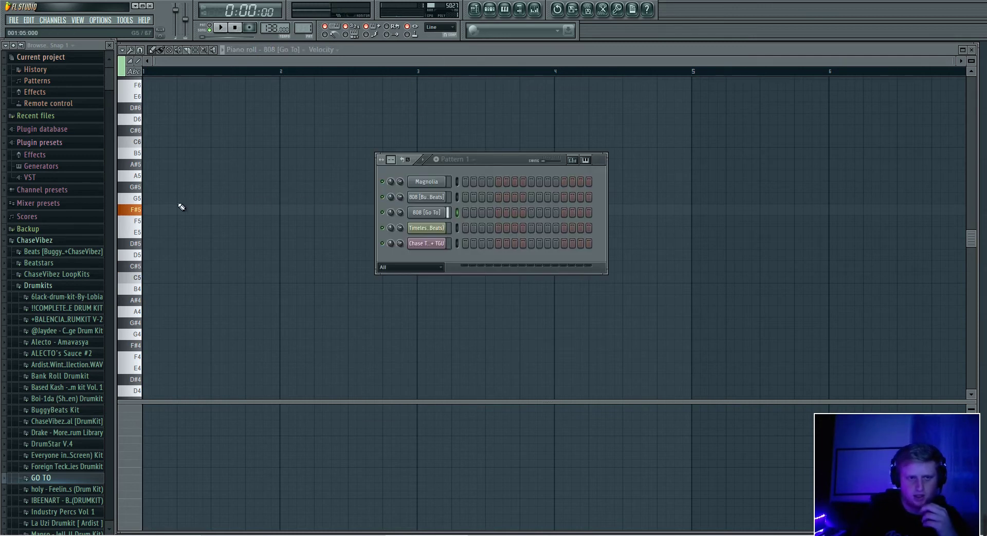
key("F6")
scroll(185, 201, "up", 6)
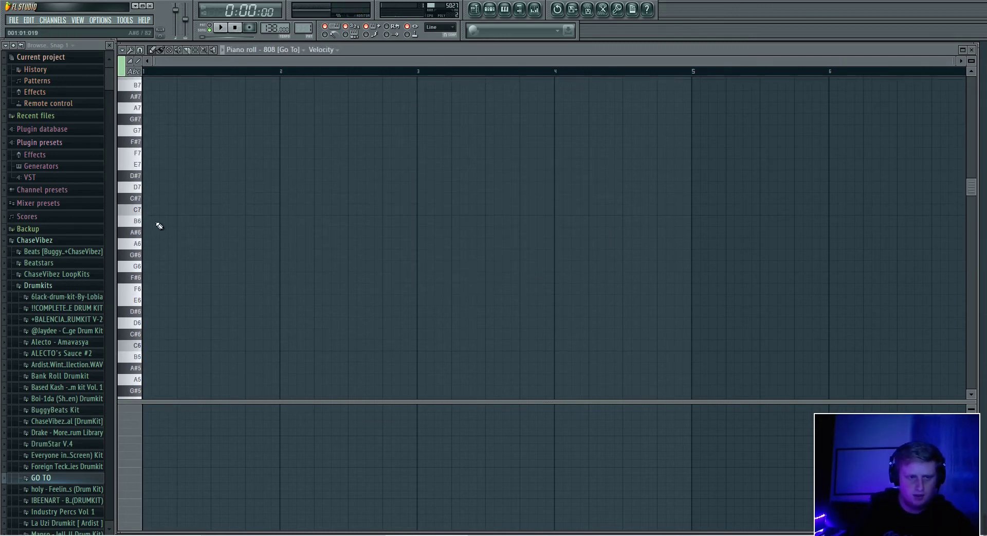
scroll(157, 205, "up", 3)
left_click(147, 244)
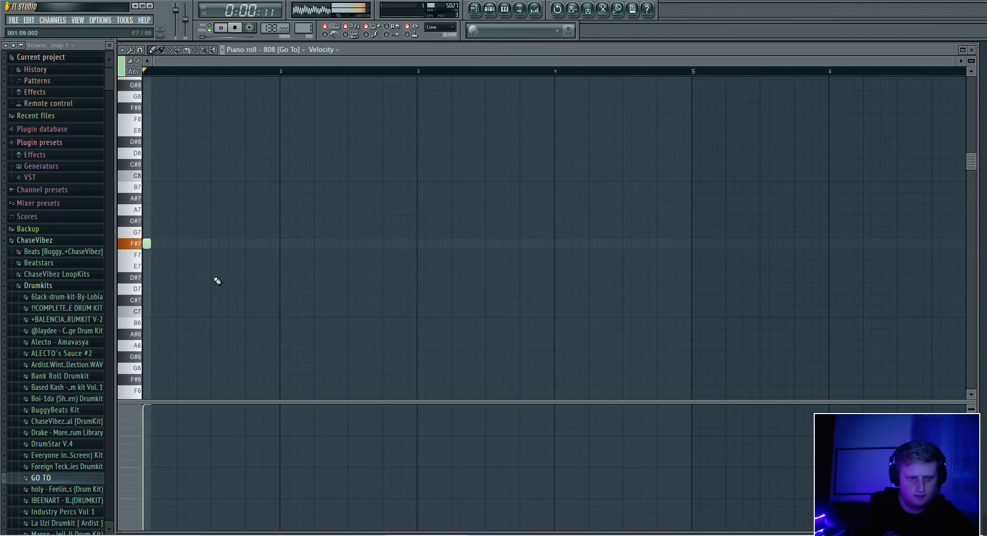
left_click(199, 265)
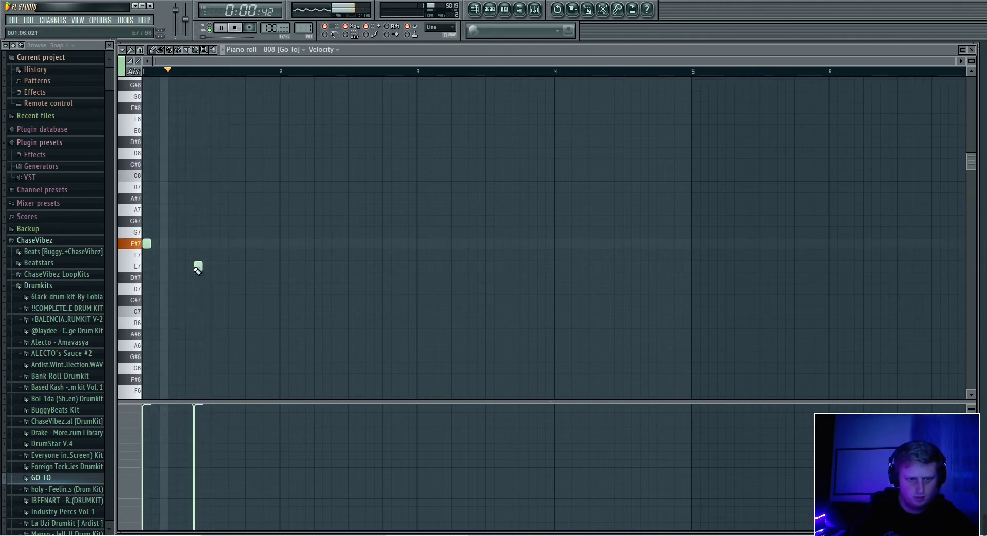
key("space")
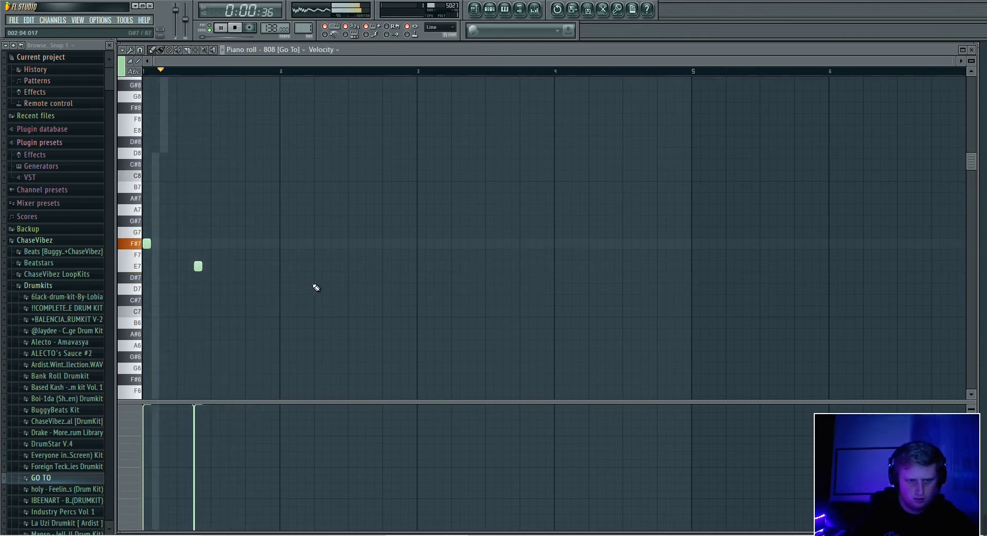
- Add E7 and D7 notes in bar 2 and D7 and E7 notes in bar 3 of the 808 [Go To] piano roll during playback
left_click(318, 265)
left_click(369, 298)
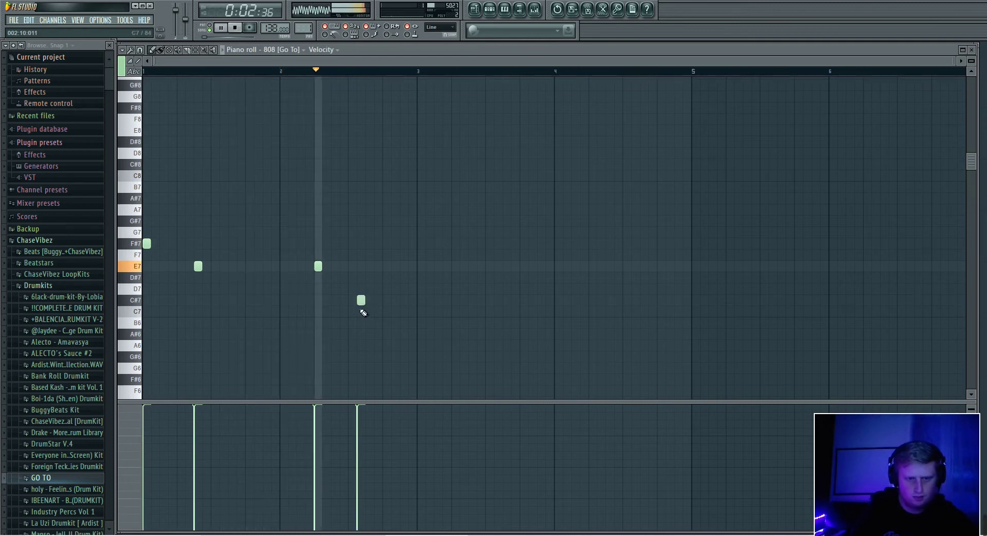
key("space")
key("space")
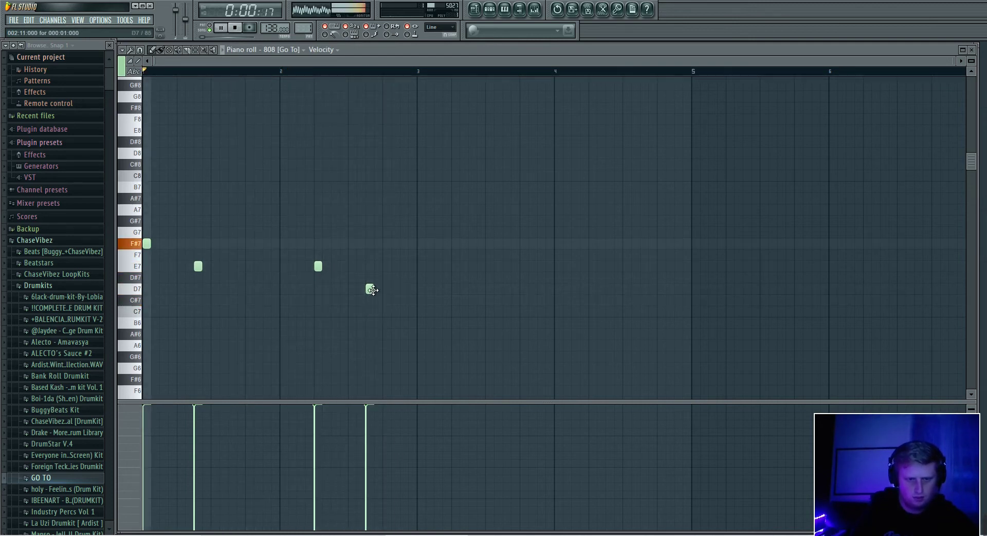
key("ctrl+a")
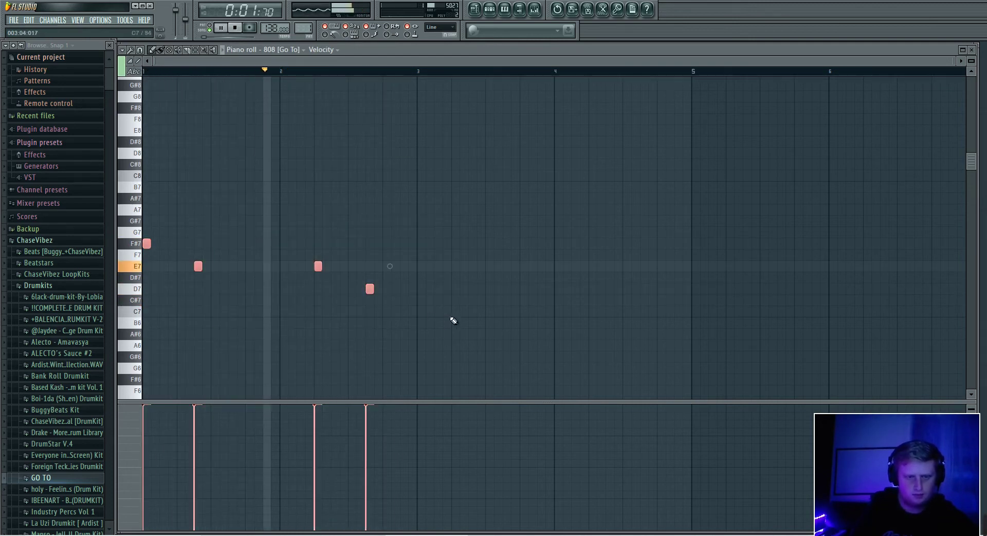
left_click(421, 289)
left_click(472, 266)
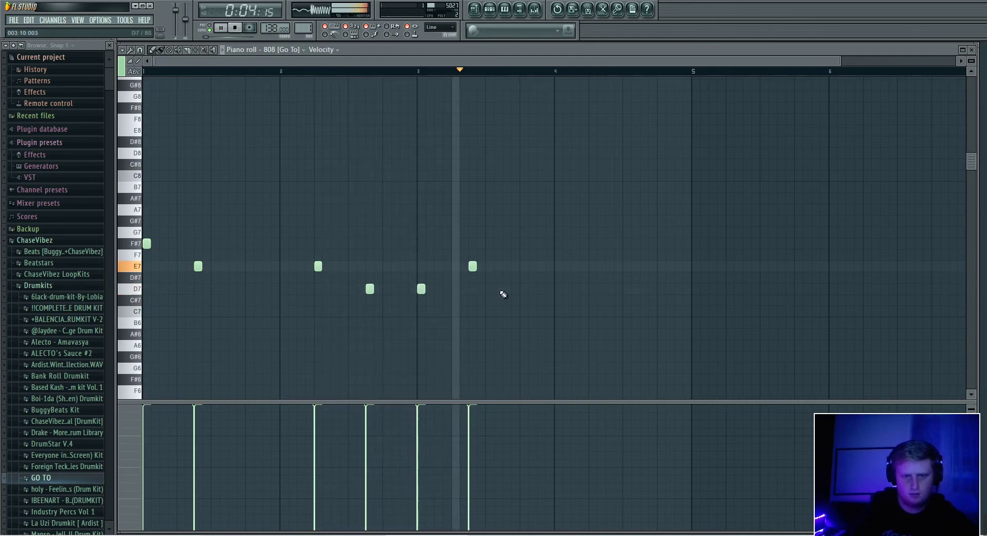
- Stop playback and delete all the test notes from the 808 [Go To] piano roll
key("space")
key("ctrl+a")
key("Delete")
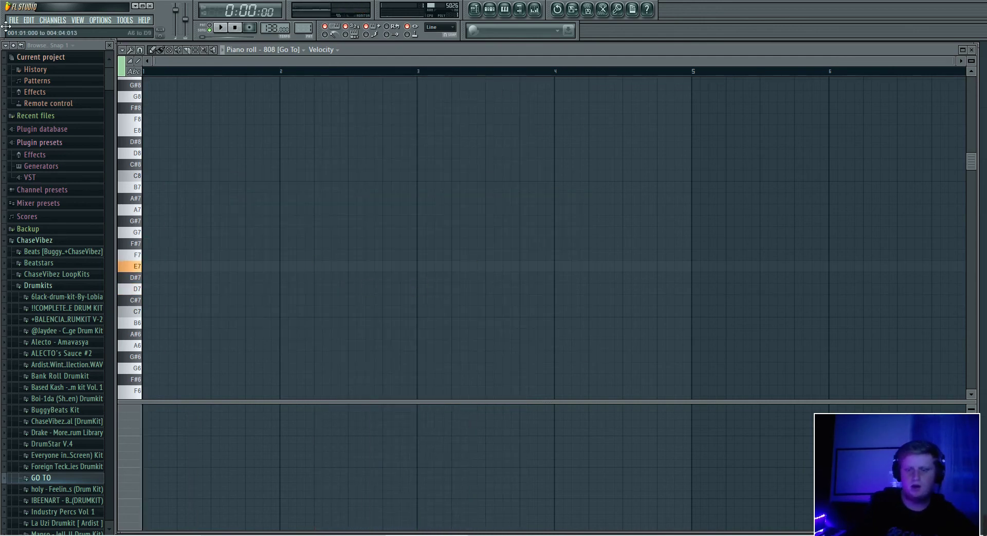
- View the Timeless melody's channel settings and its clip in the playlist
left_click(489, 9)
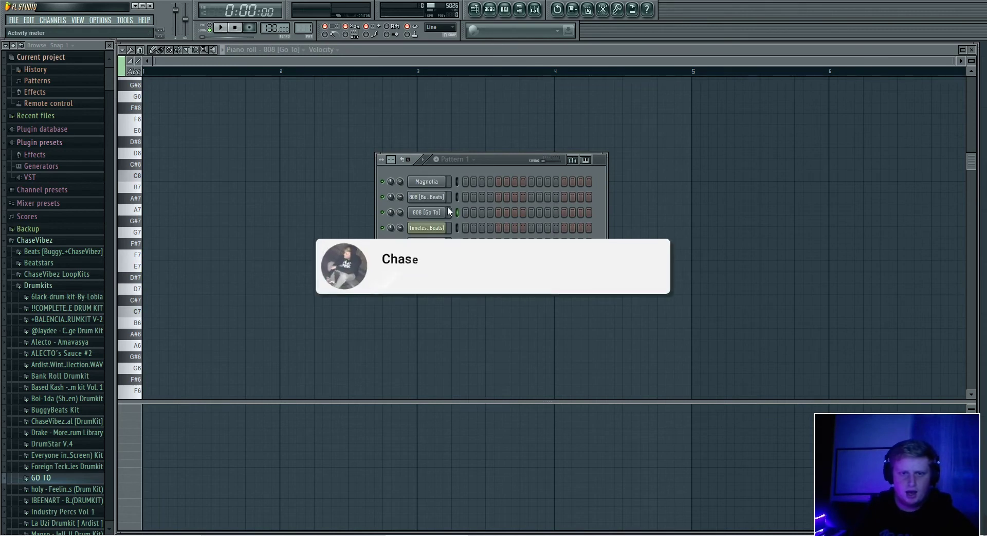
left_click(426, 228)
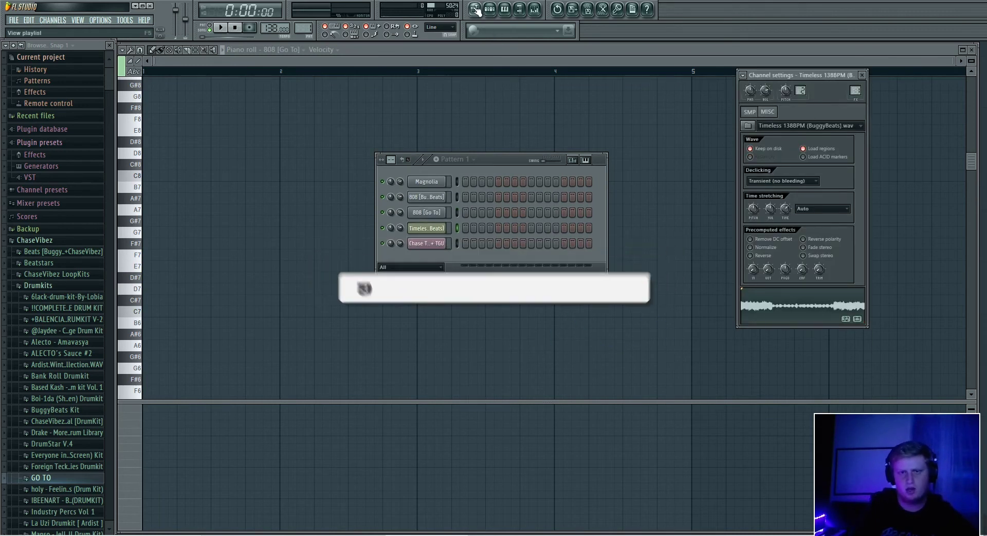
key("F5")
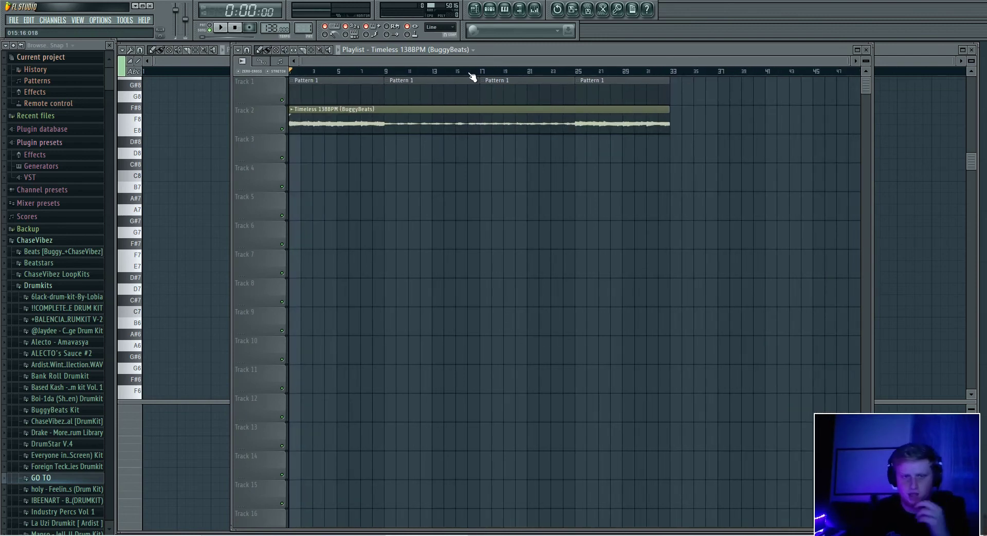
scroll(469, 77, "up", 1)
scroll(469, 77, "down", 1)
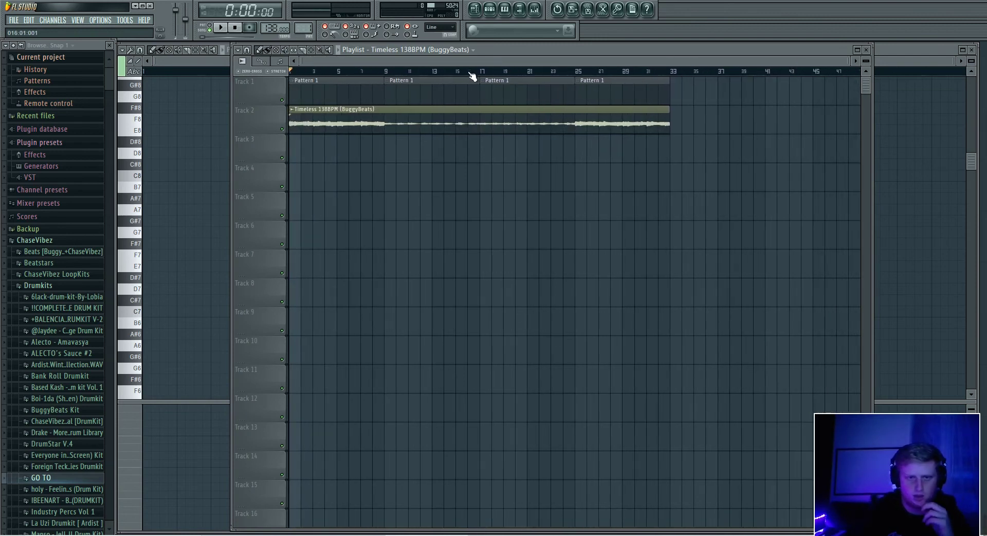
- View the channel settings of the 808 [BuggyBeats] sample and bring up the mixer
left_click(489, 9)
left_click(445, 197)
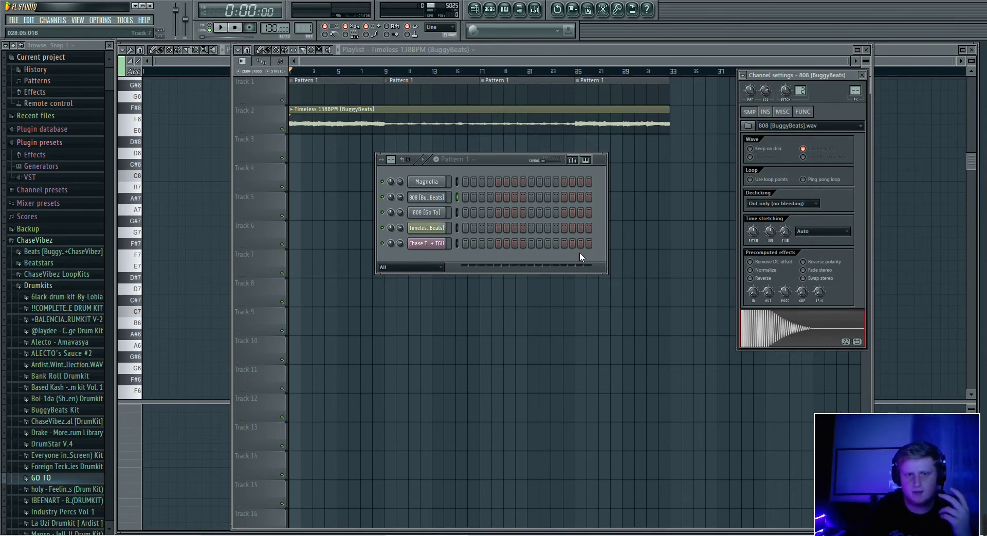
key("F12")
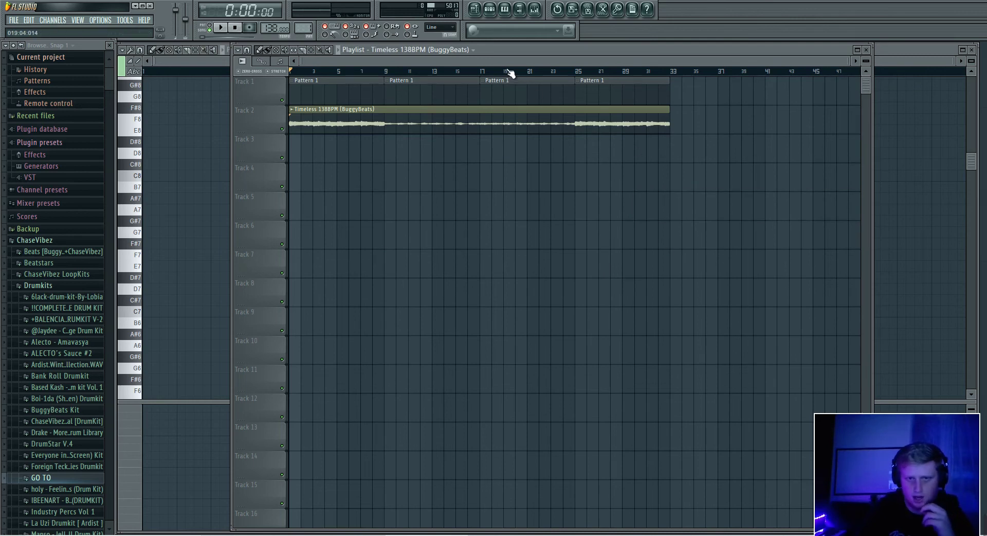
left_click(537, 12)
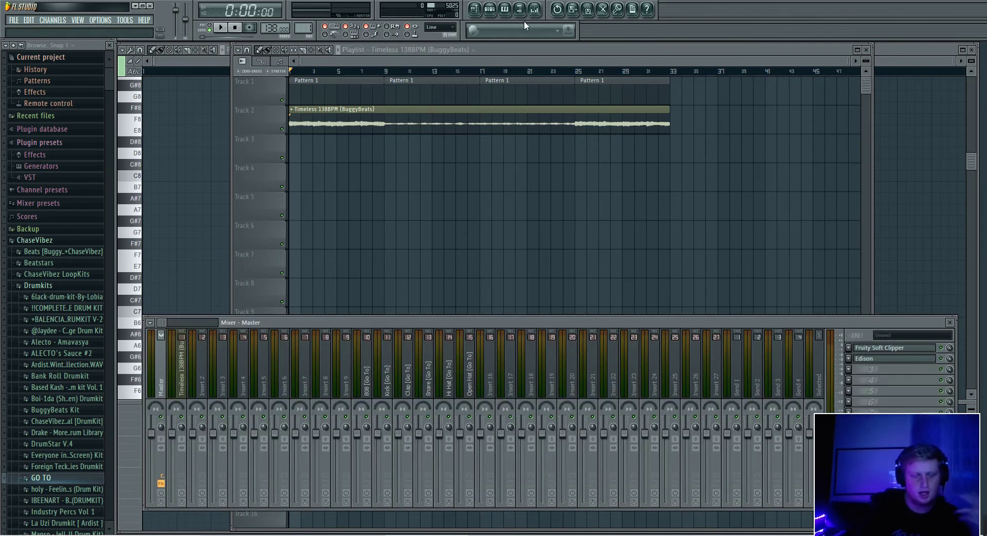